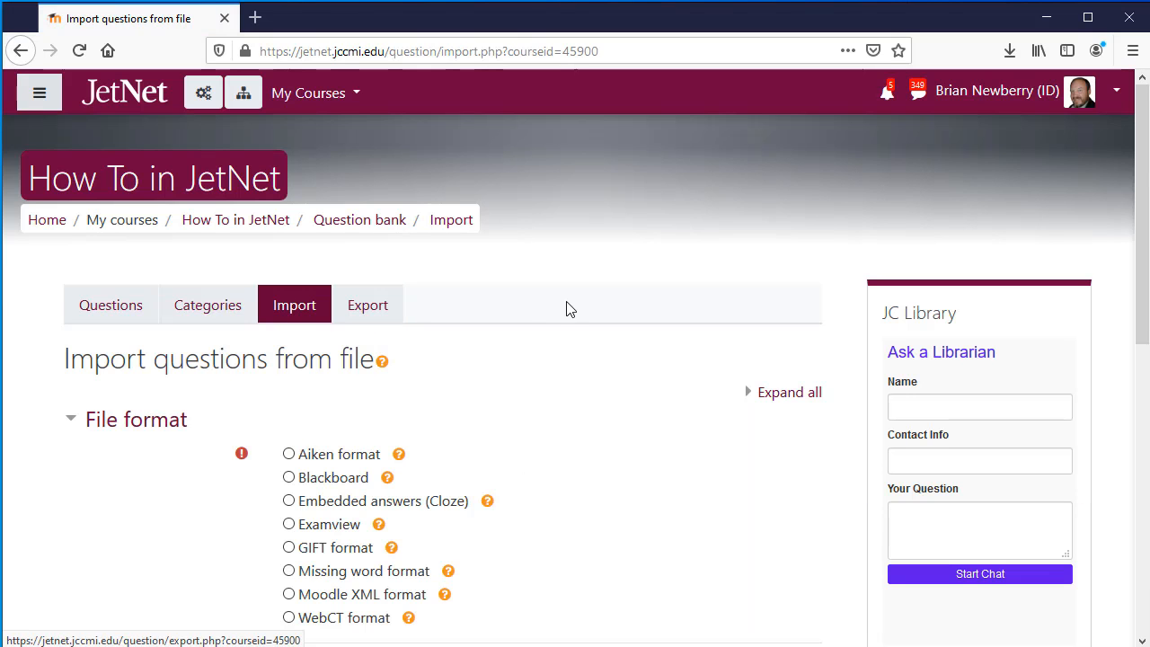
Step: Import the file "questions-ID Test Course-Chapter 01 Multiple Choice Questions-20200329-1404.xml" into the question bank in Moodle XML format
scroll(565, 308, down, 2)
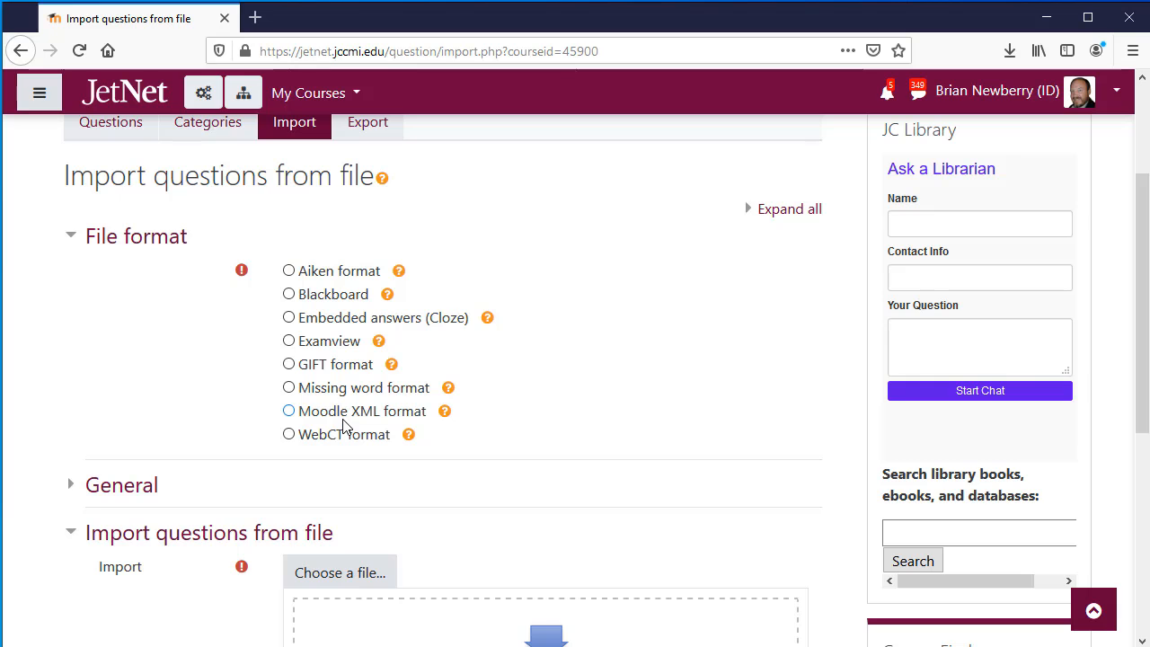
scroll(340, 426, down, 2)
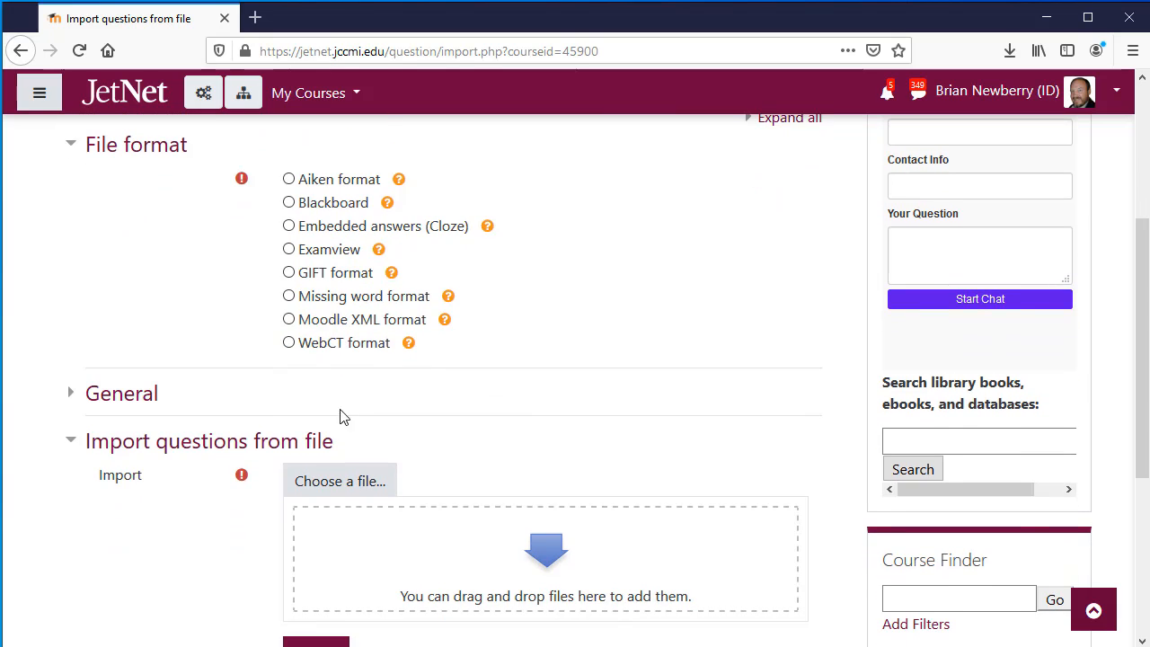
click(288, 320)
scroll(252, 351, down, 2)
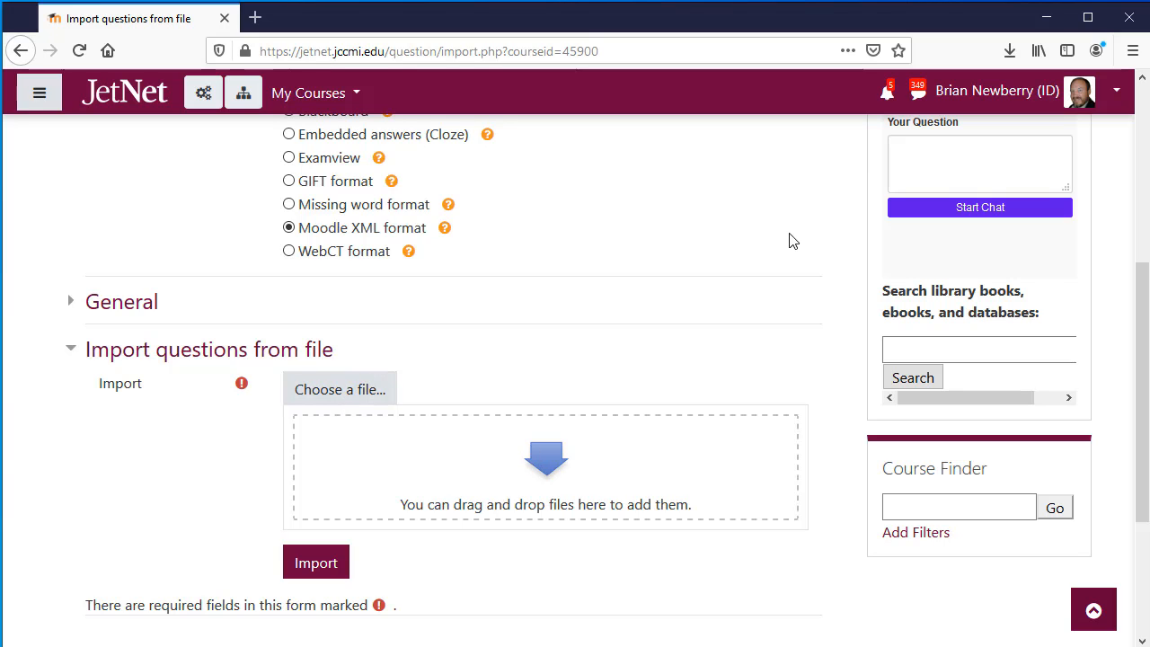
drag(579, 503, 580, 458)
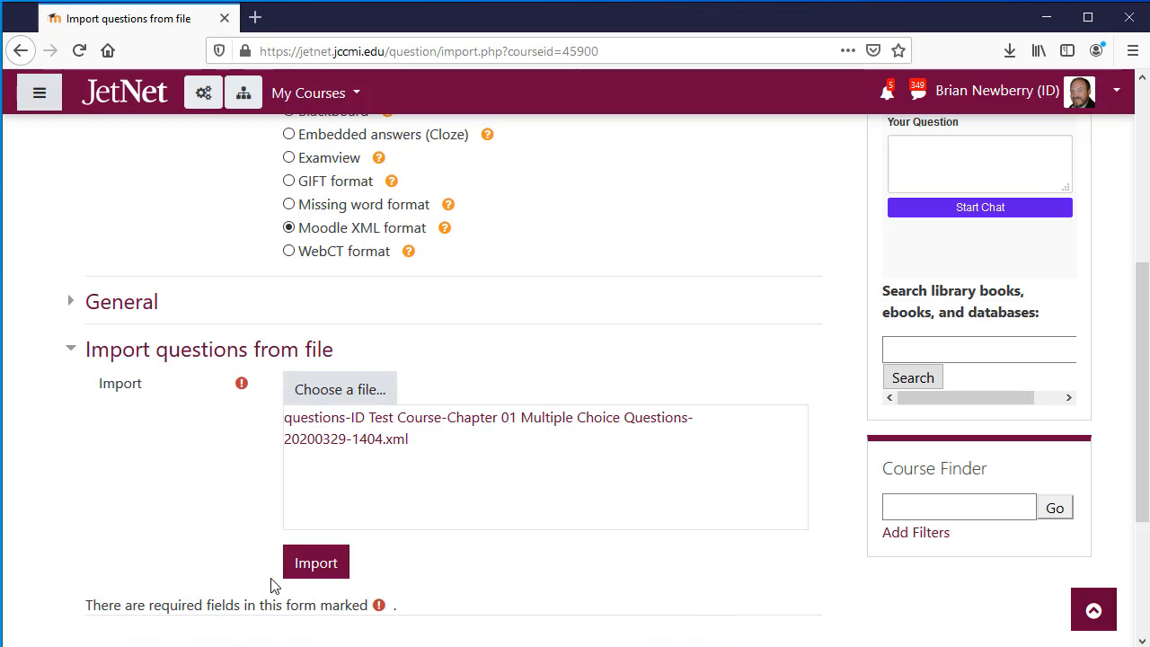
click(317, 568)
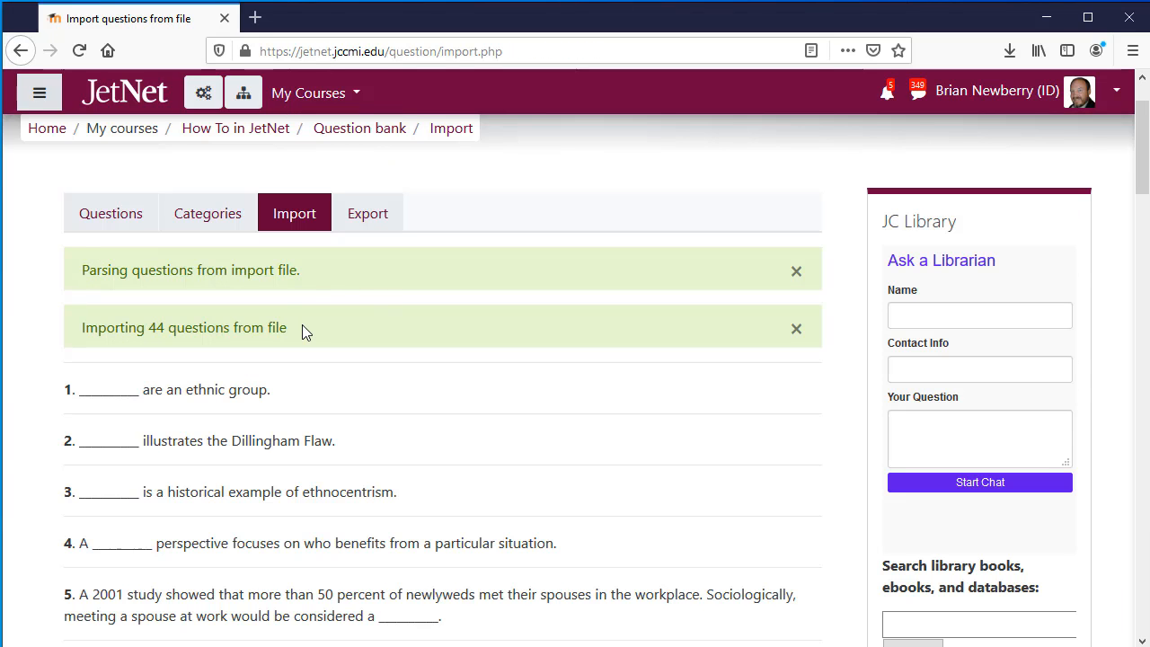
Step: Open the course question bank and review the questions in the Chapter 01 Multiple Choice Questions category
scroll(303, 328, up, 2)
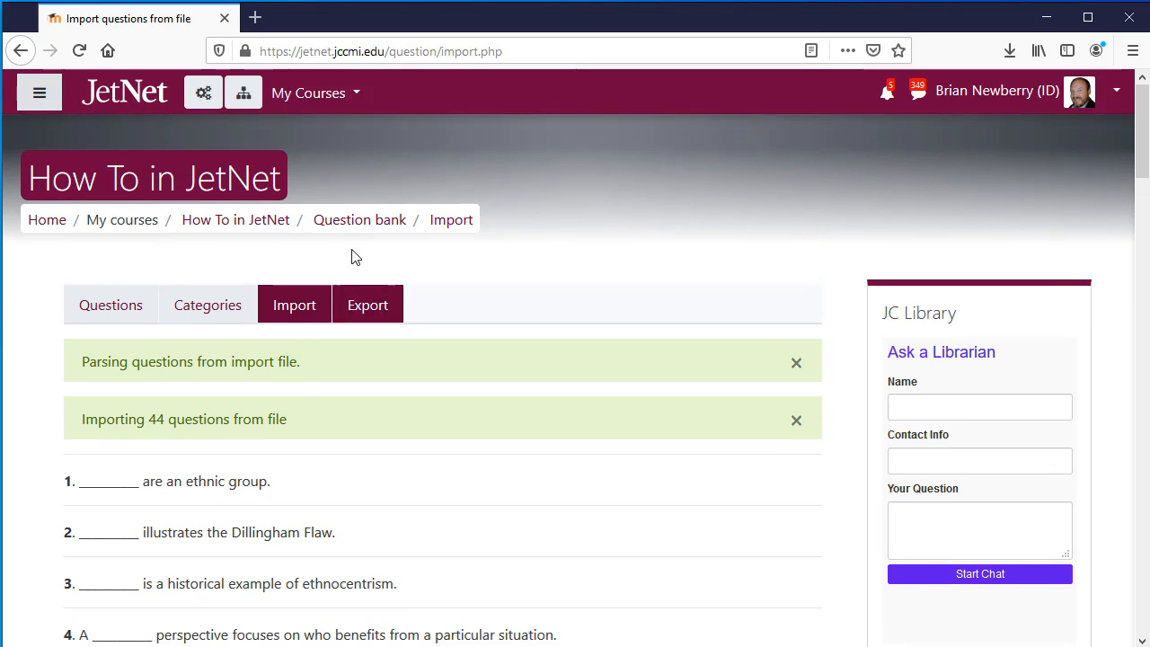
click(204, 94)
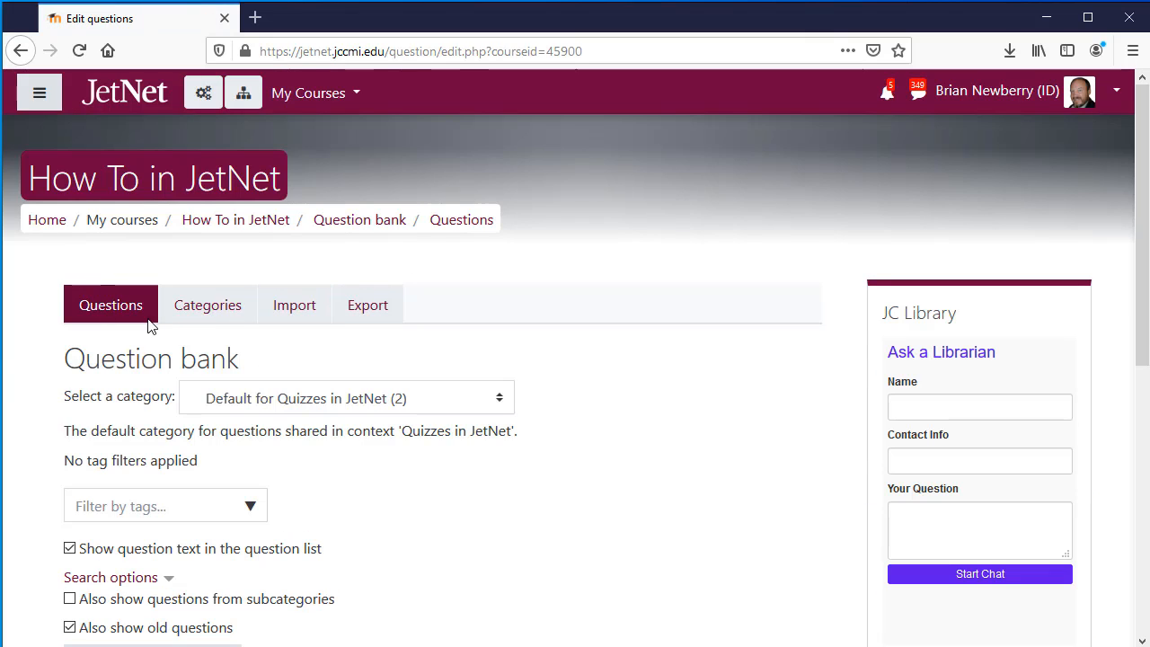
scroll(369, 323, down, 2)
click(357, 309)
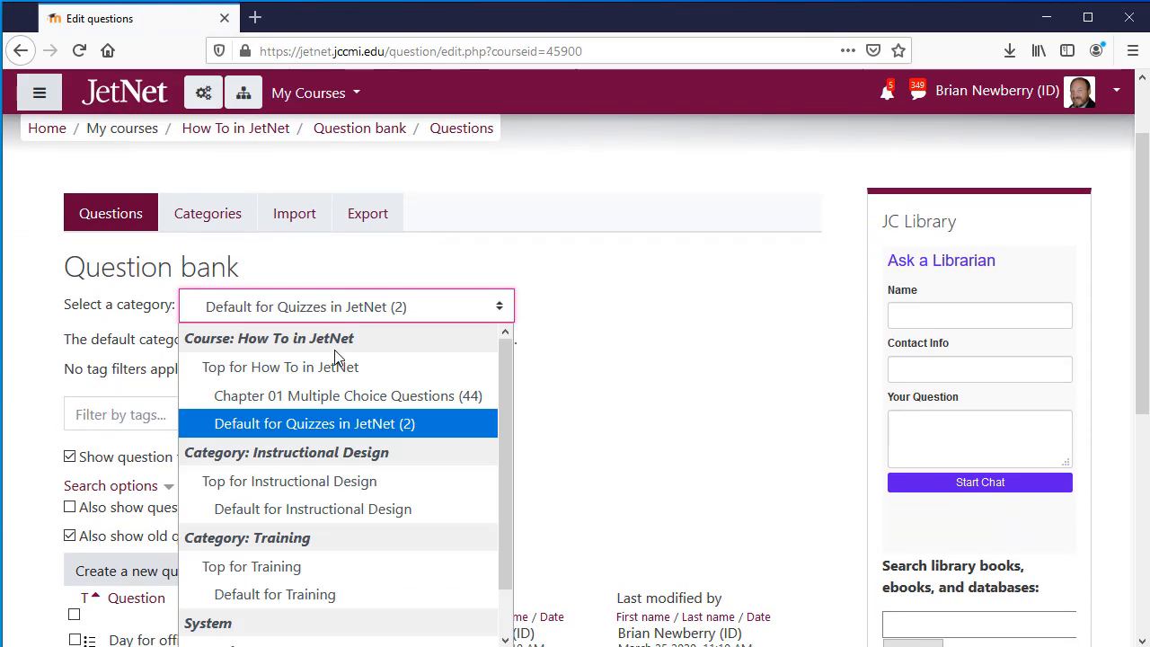
click(334, 395)
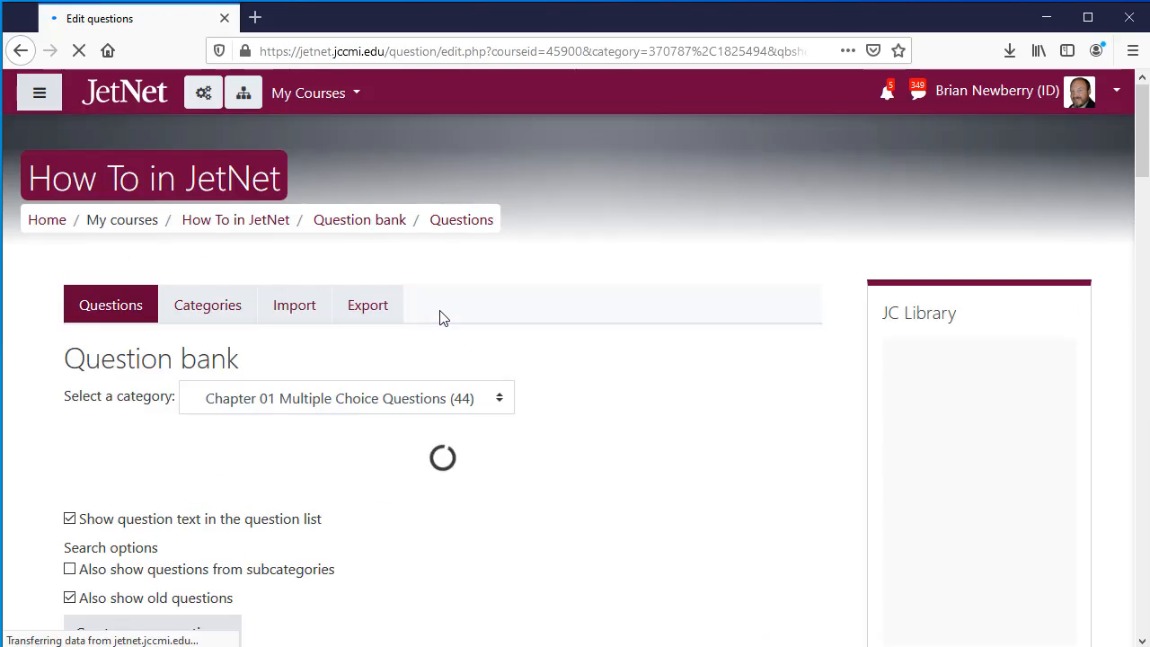
scroll(439, 317, down, 8)
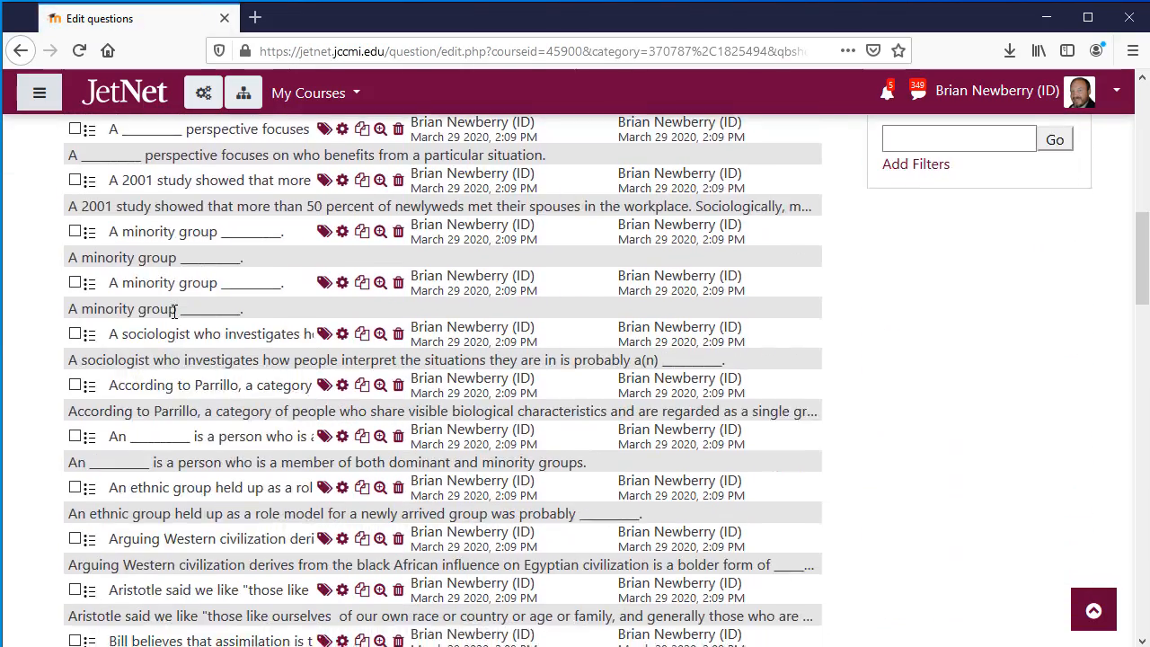
scroll(175, 314, down, 6)
scroll(180, 319, up, 7)
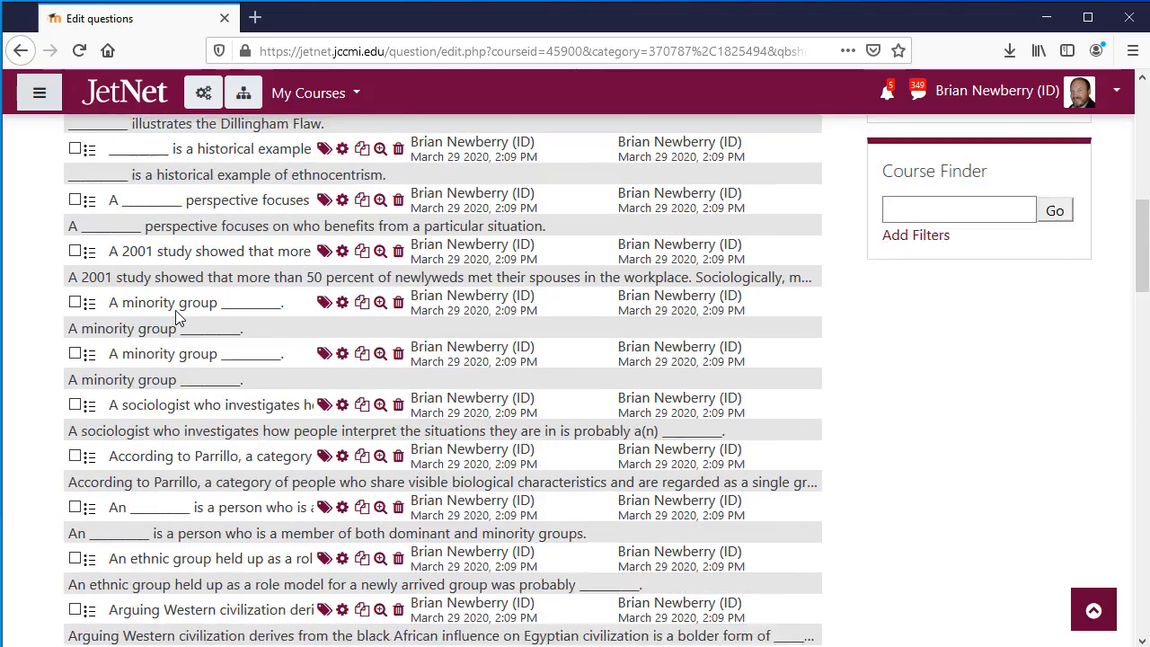
scroll(175, 315, up, 10)
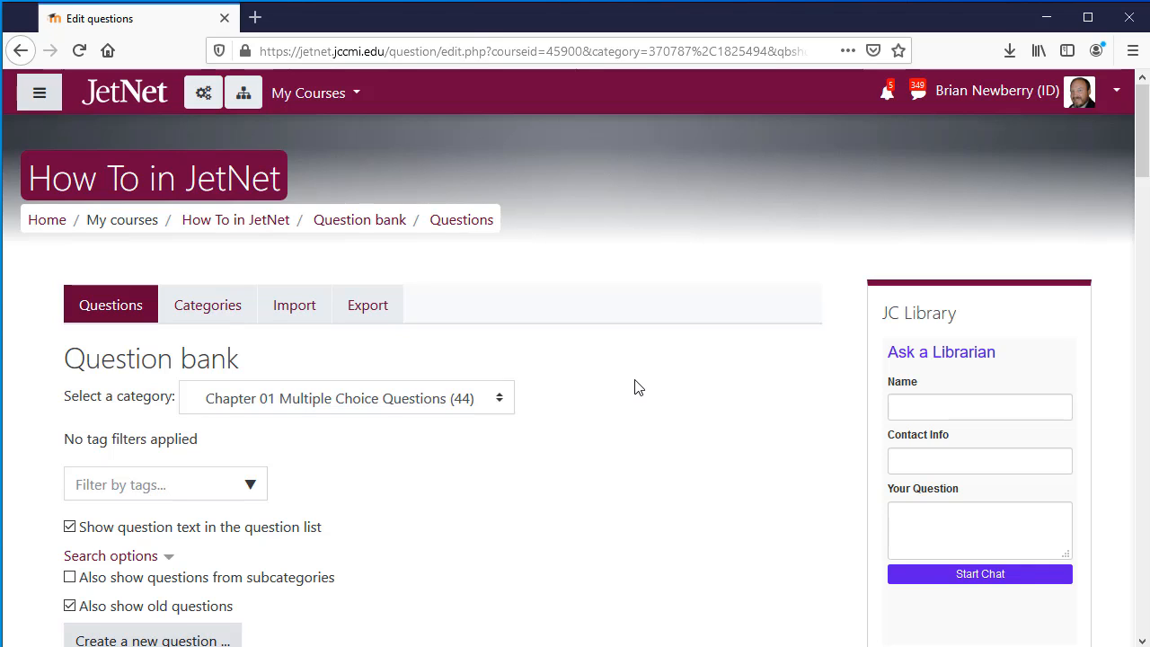
Step: Return to the How To in JetNet course, turn editing on, and add a new Quiz activity to Topic 2
click(245, 226)
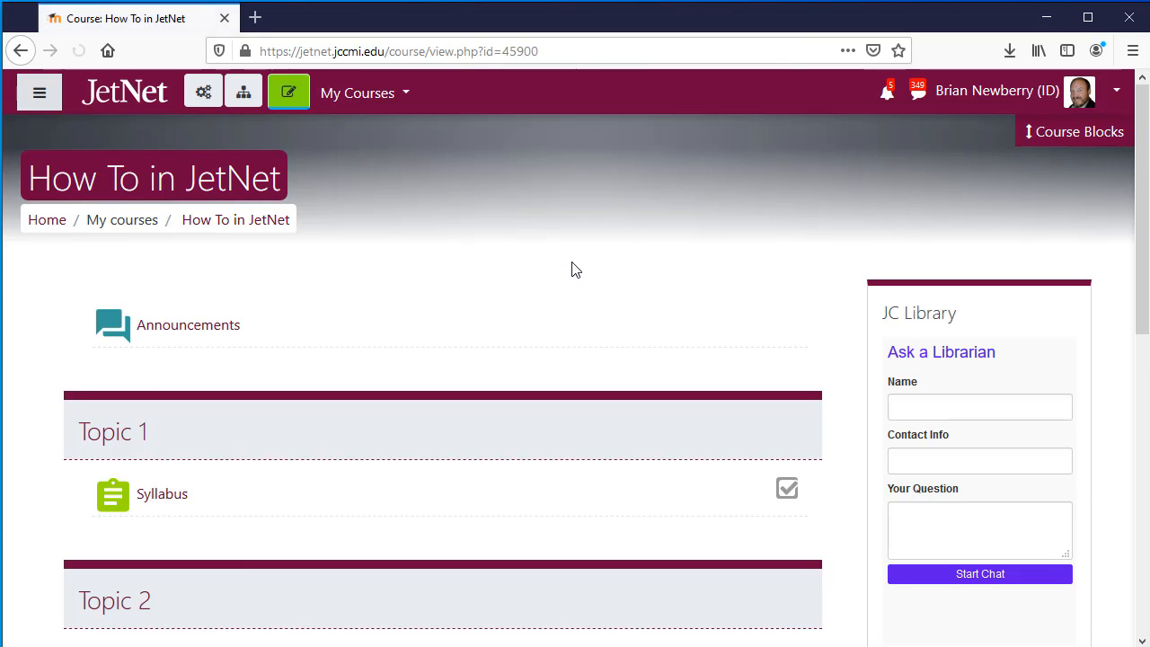
click(286, 94)
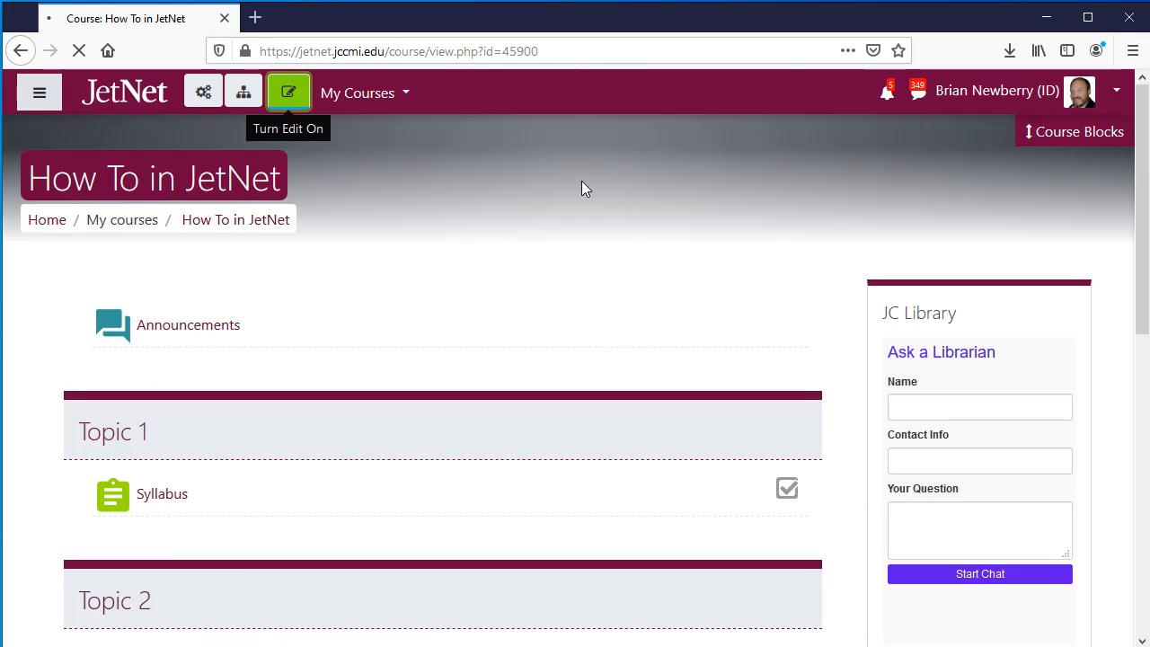
scroll(582, 189, down, 5)
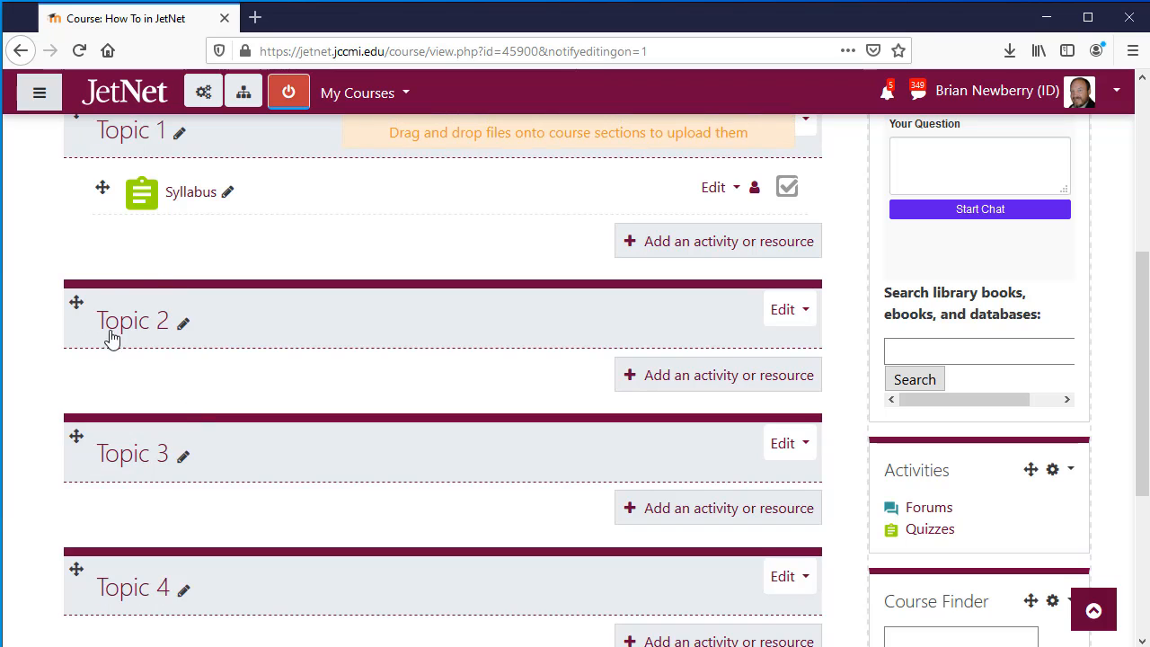
click(717, 386)
scroll(475, 308, down, 3)
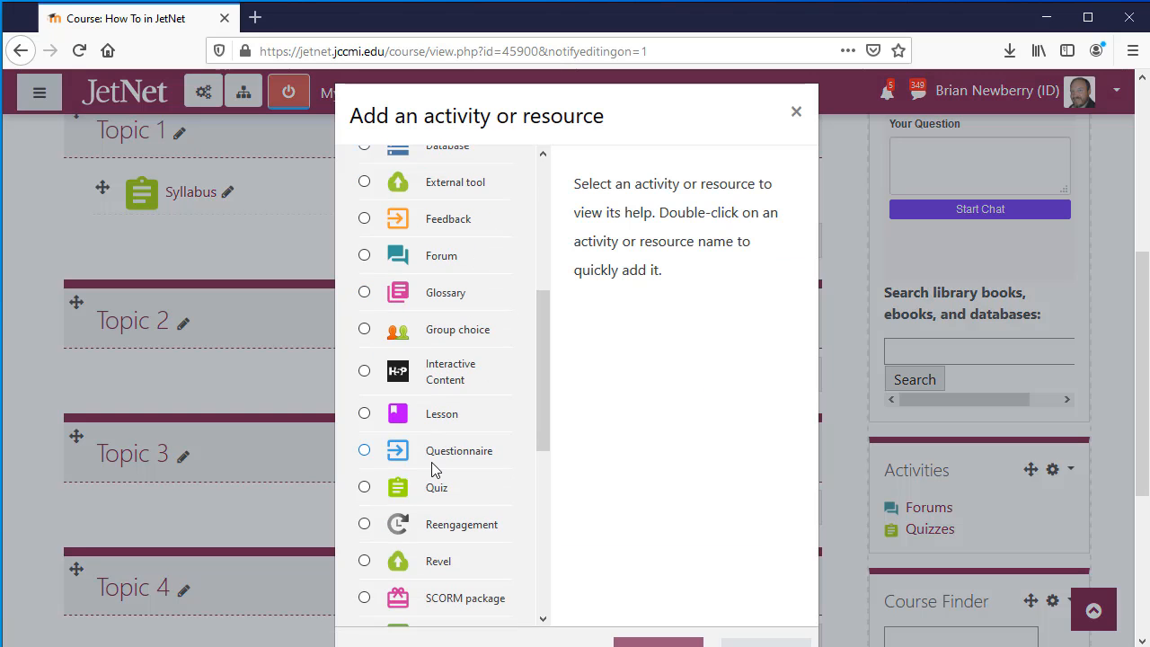
click(364, 487)
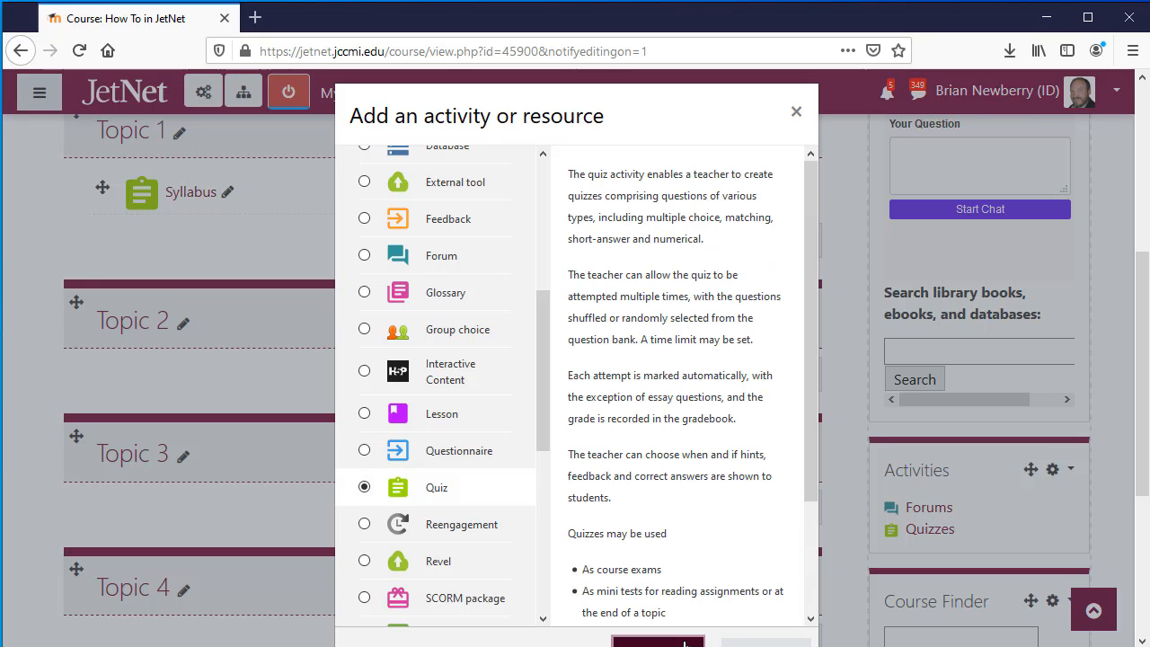
click(660, 641)
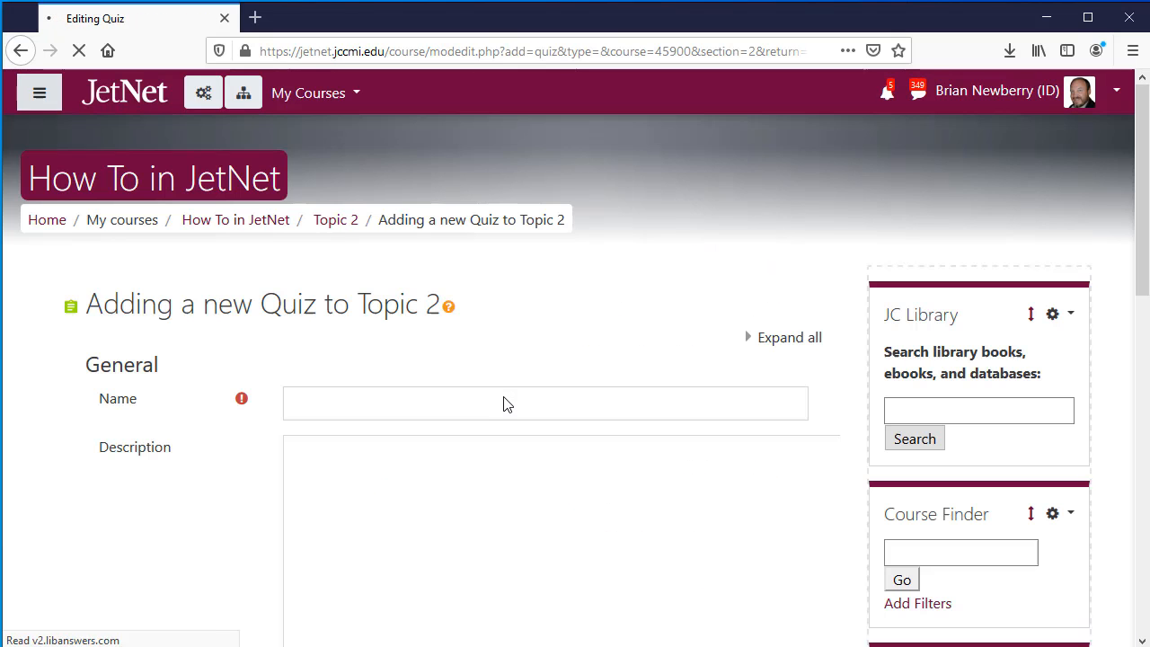
Step: Name the quiz "Chapter 2 Multiple Choice" and save it, returning to the course
click(352, 412)
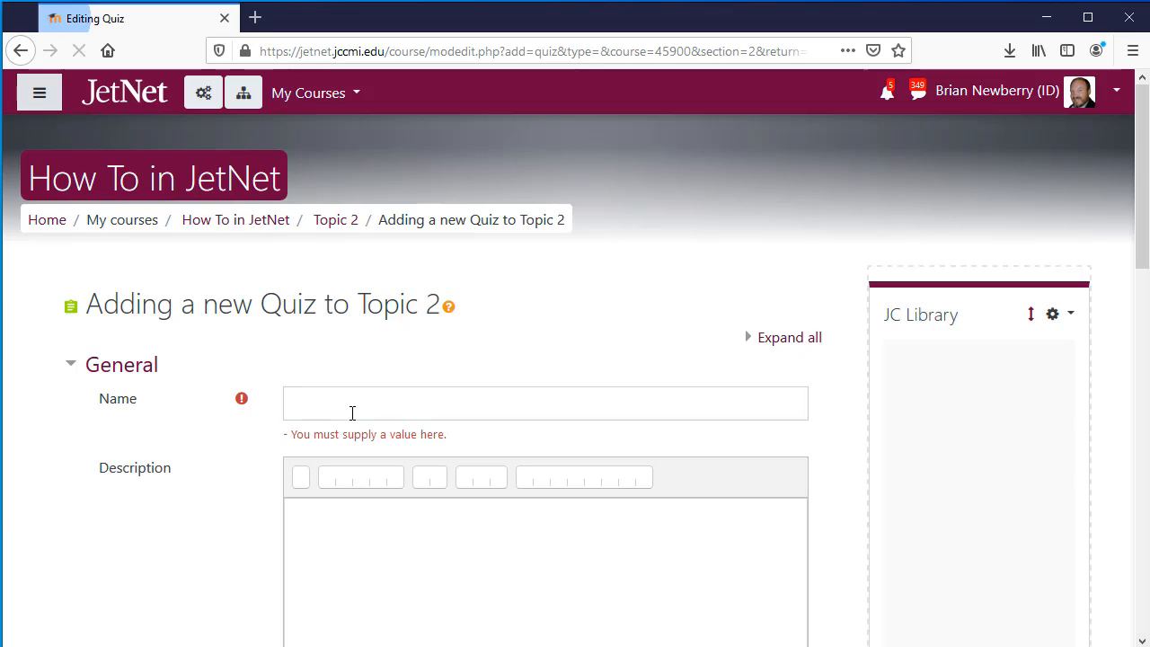
text(Chapter 2 Multiple Choice)
scroll(344, 412, down, 5)
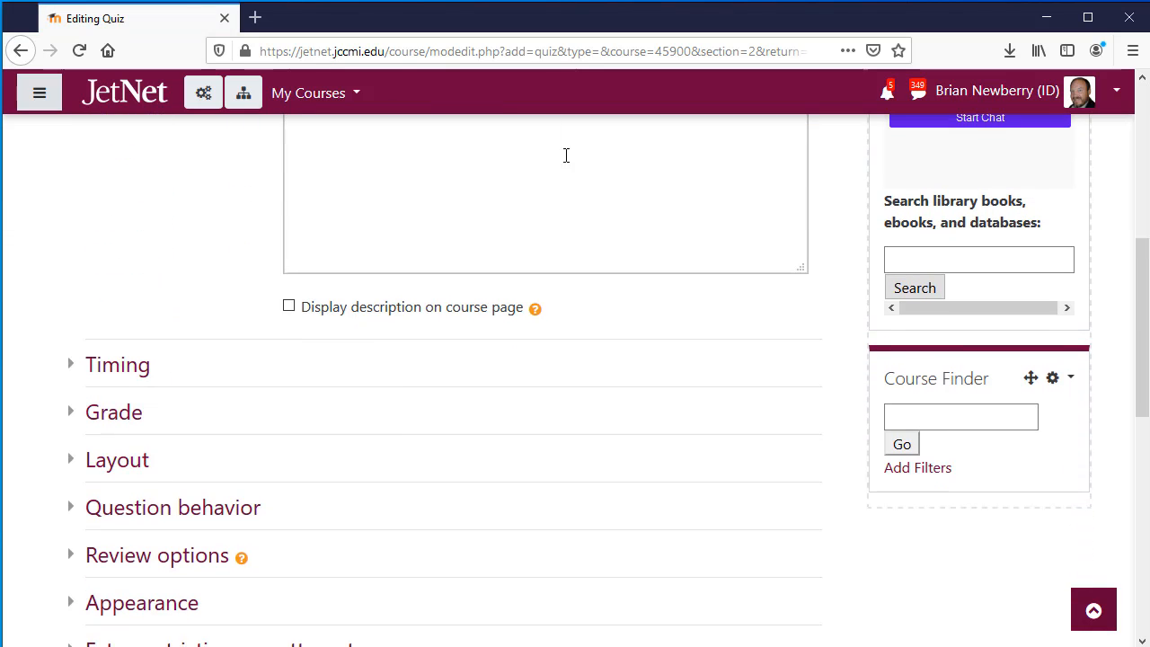
scroll(468, 215, down, 2)
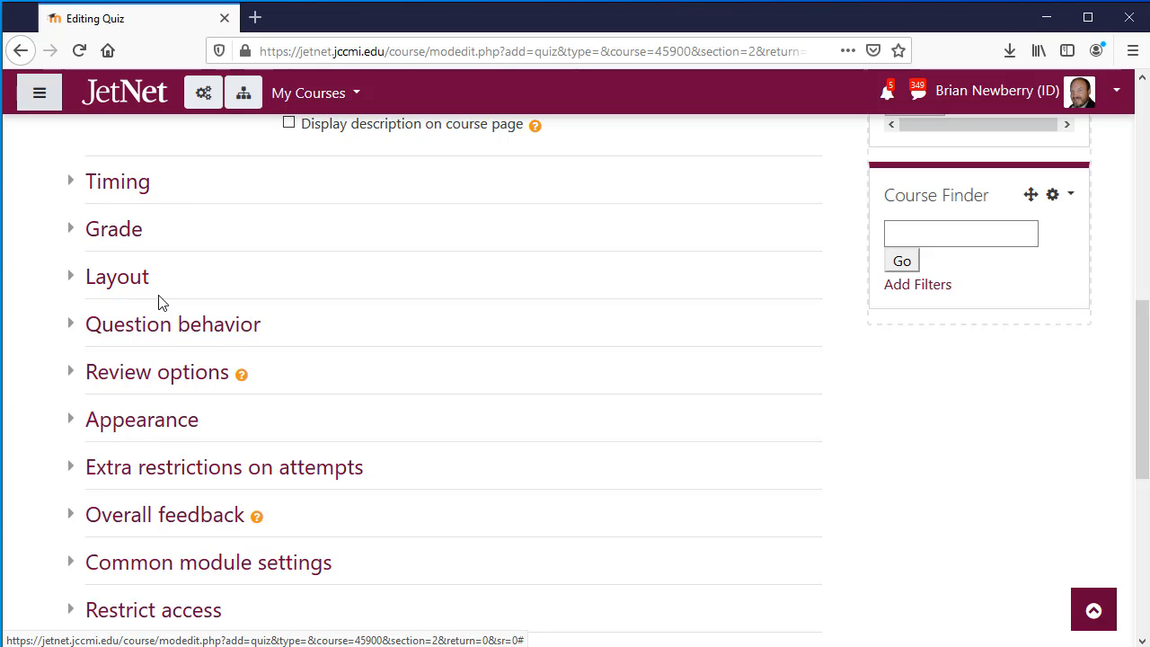
scroll(198, 310, down, 1)
scroll(196, 309, down, 4)
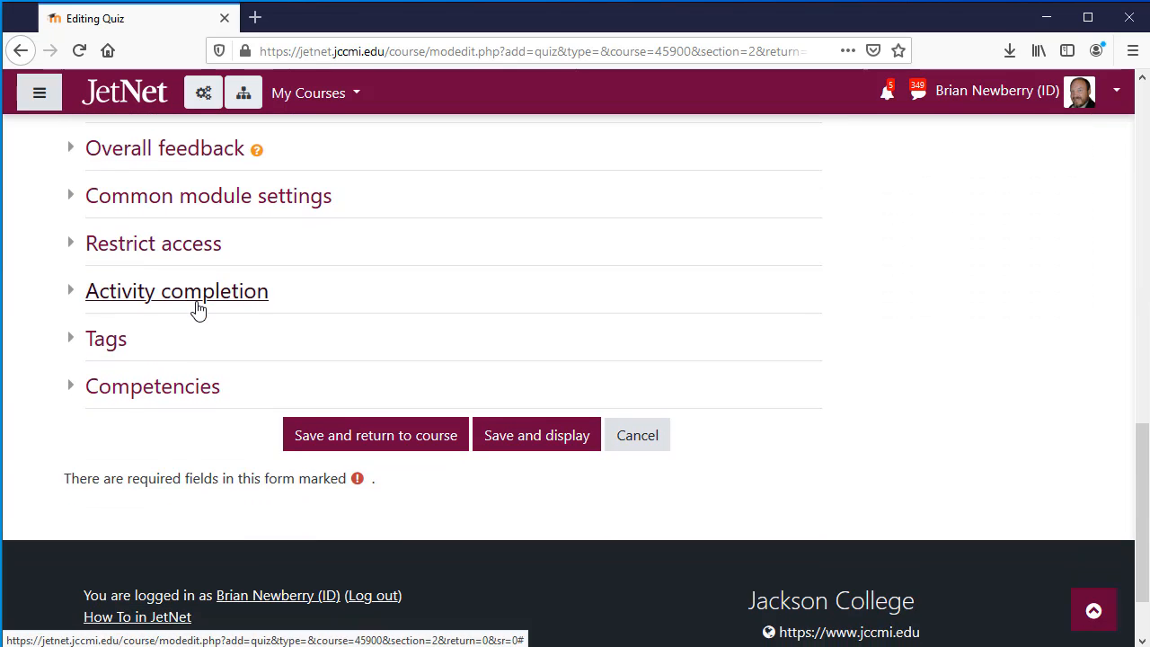
click(378, 444)
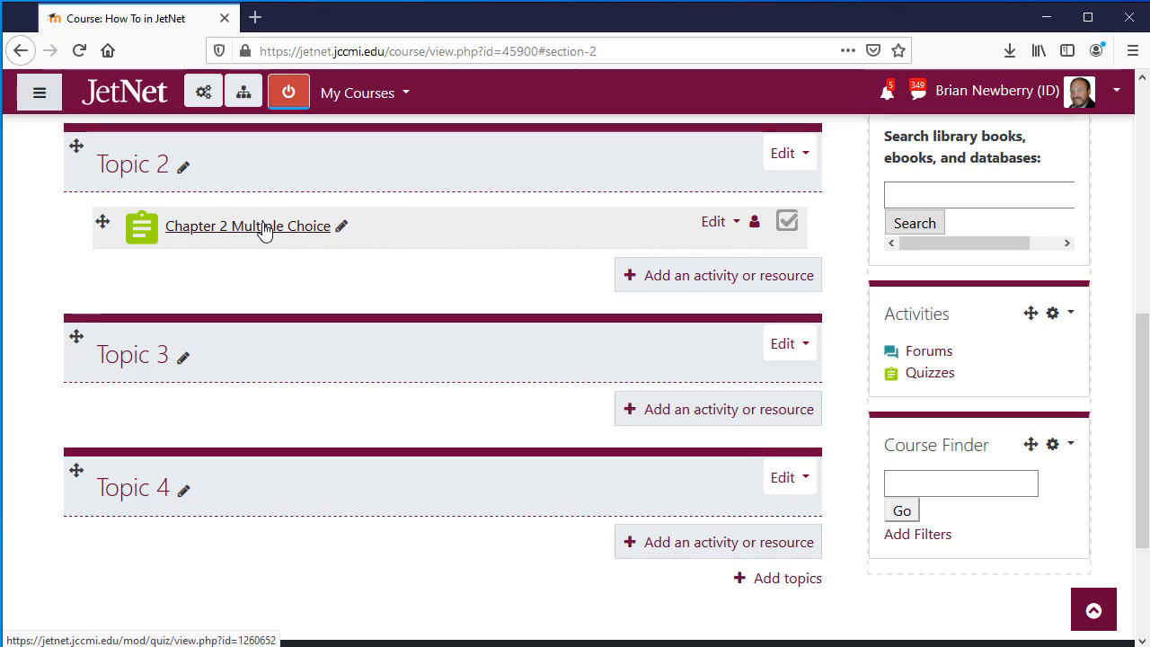
Step: Open the Chapter 2 Multiple Choice quiz and go to its question editing page
click(263, 230)
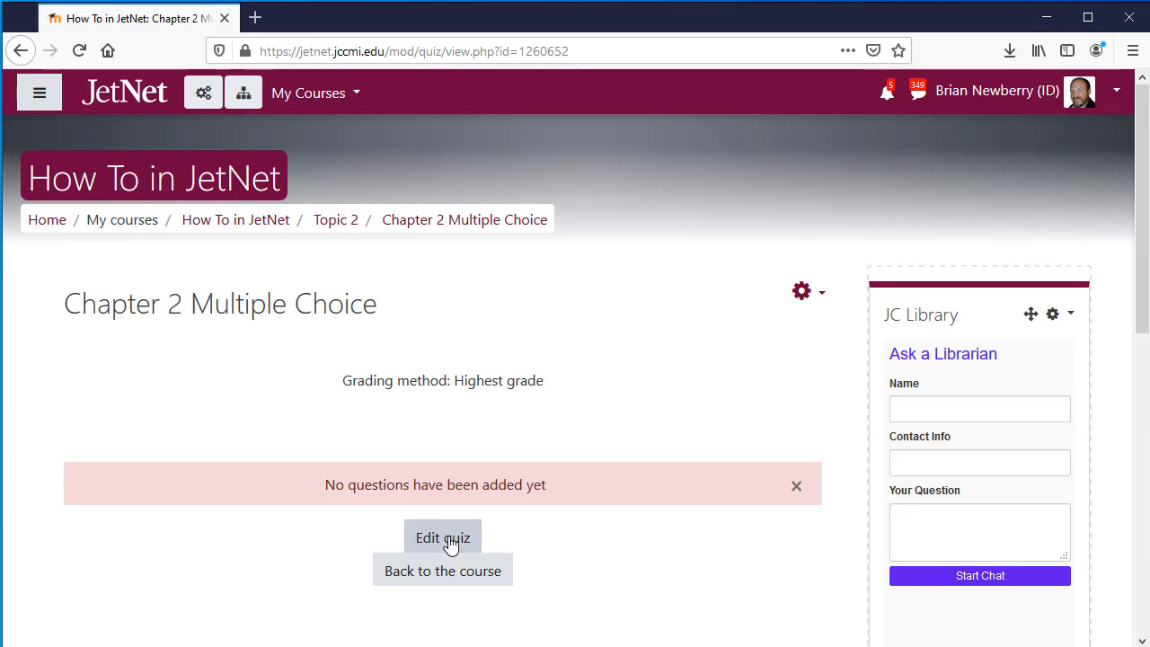
click(816, 296)
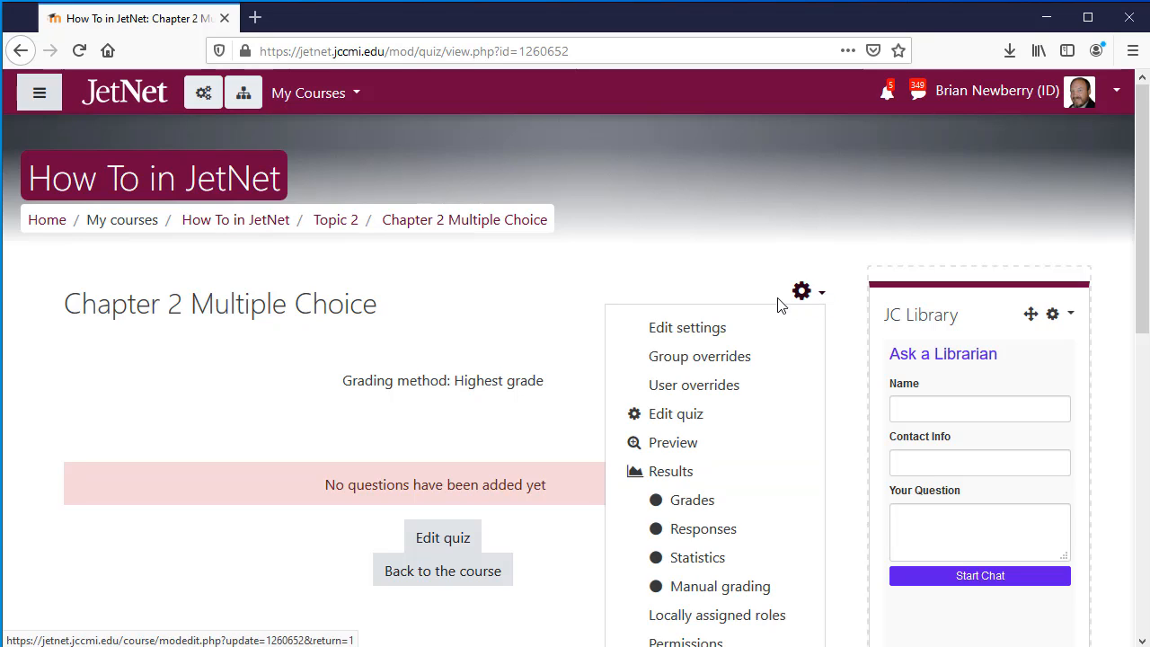
click(690, 419)
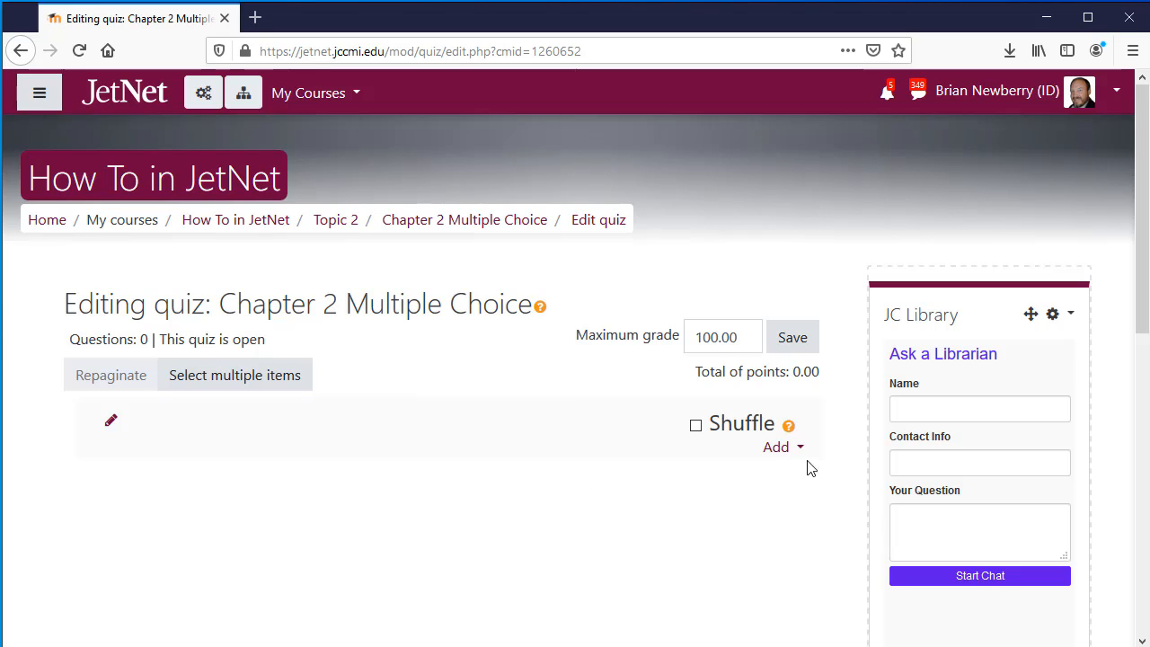
drag(741, 339, 636, 338)
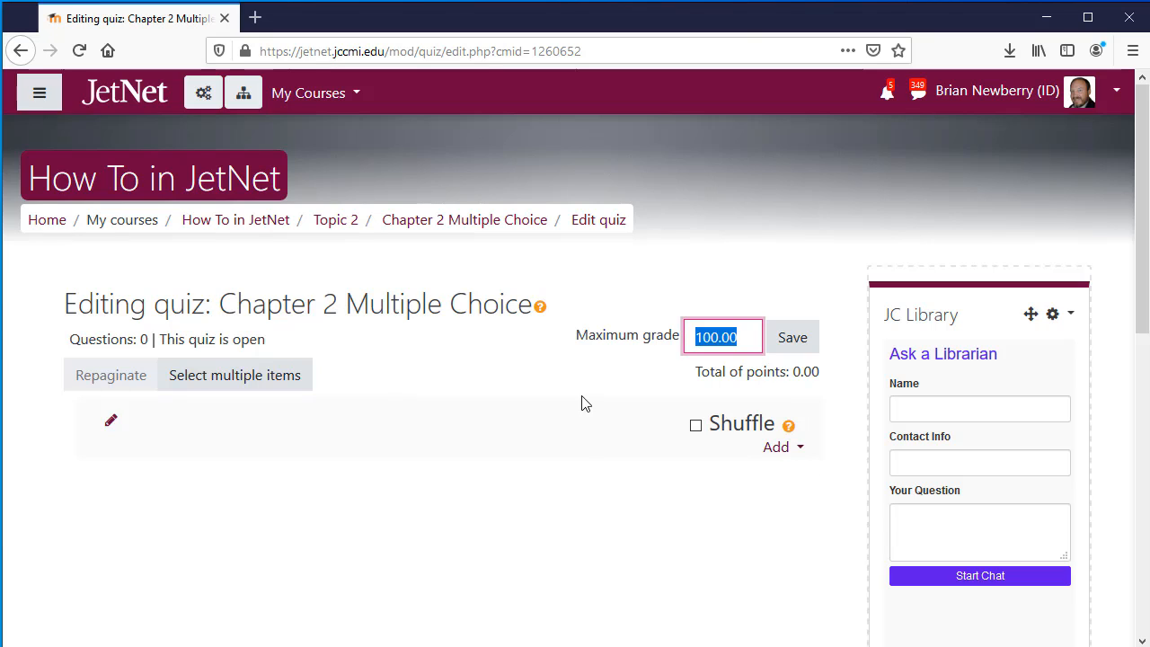
click(575, 438)
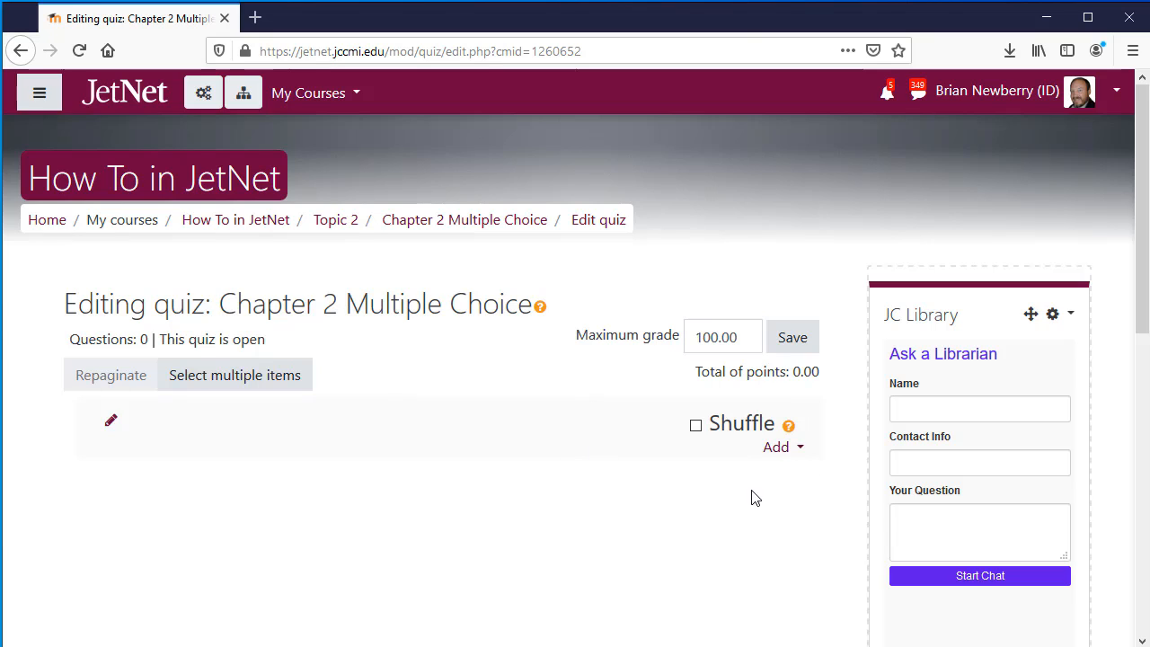
Step: Start adding a random question to the quiz and choose the existing category Chapter 01 Multiple Choice Questions as its source
click(784, 455)
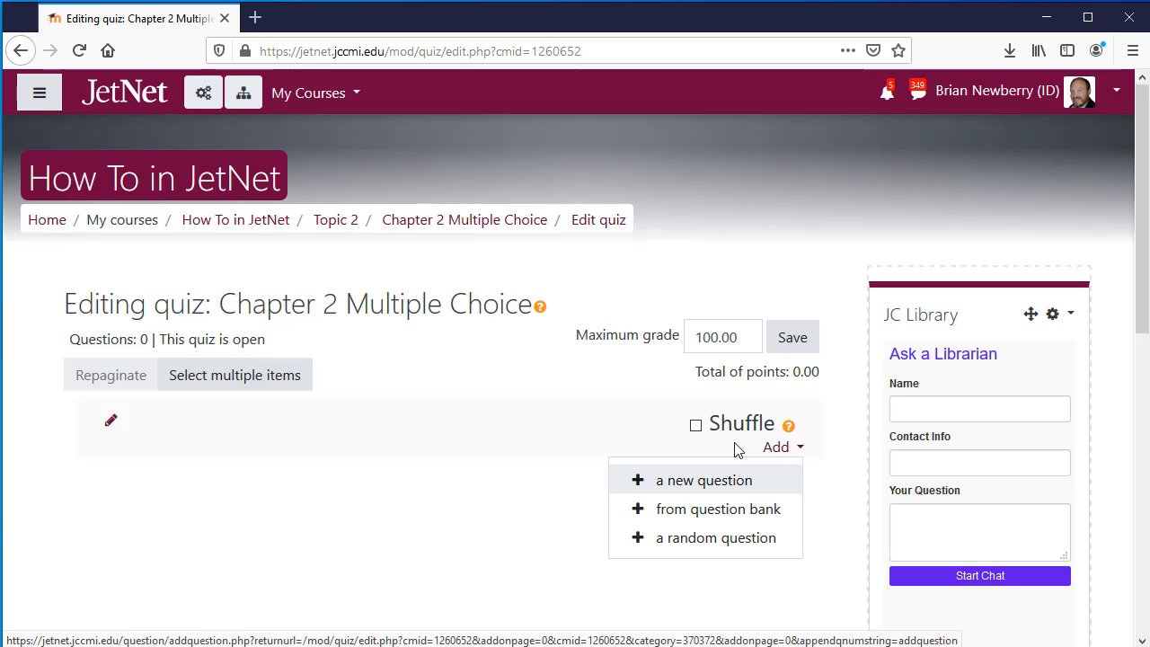
click(724, 541)
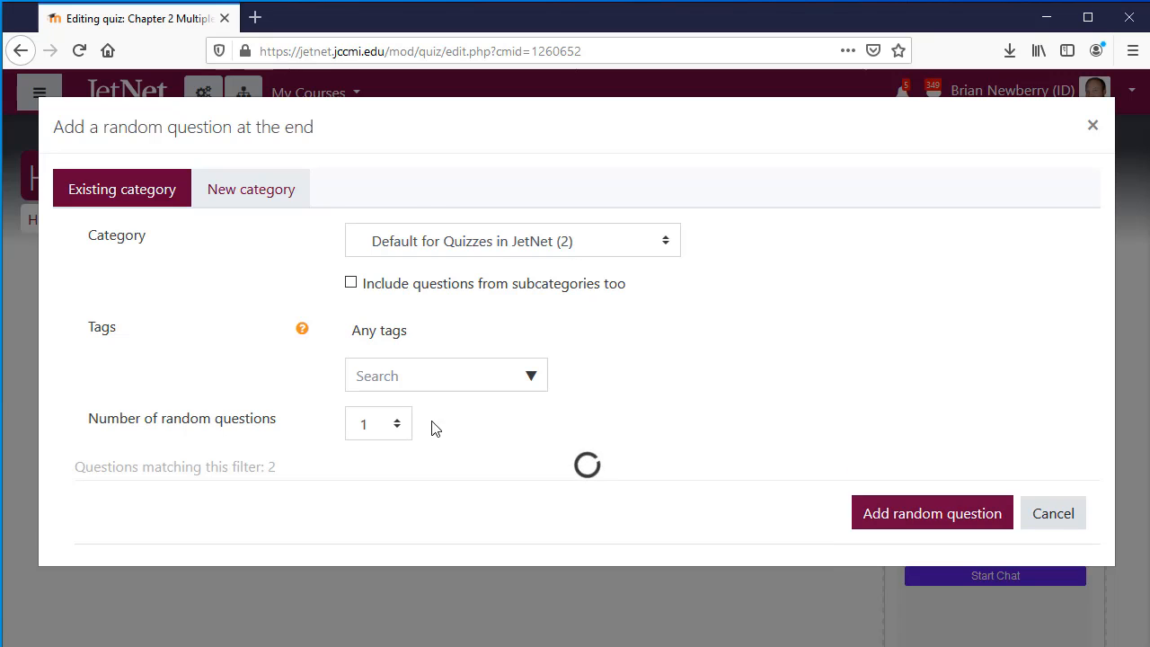
click(462, 250)
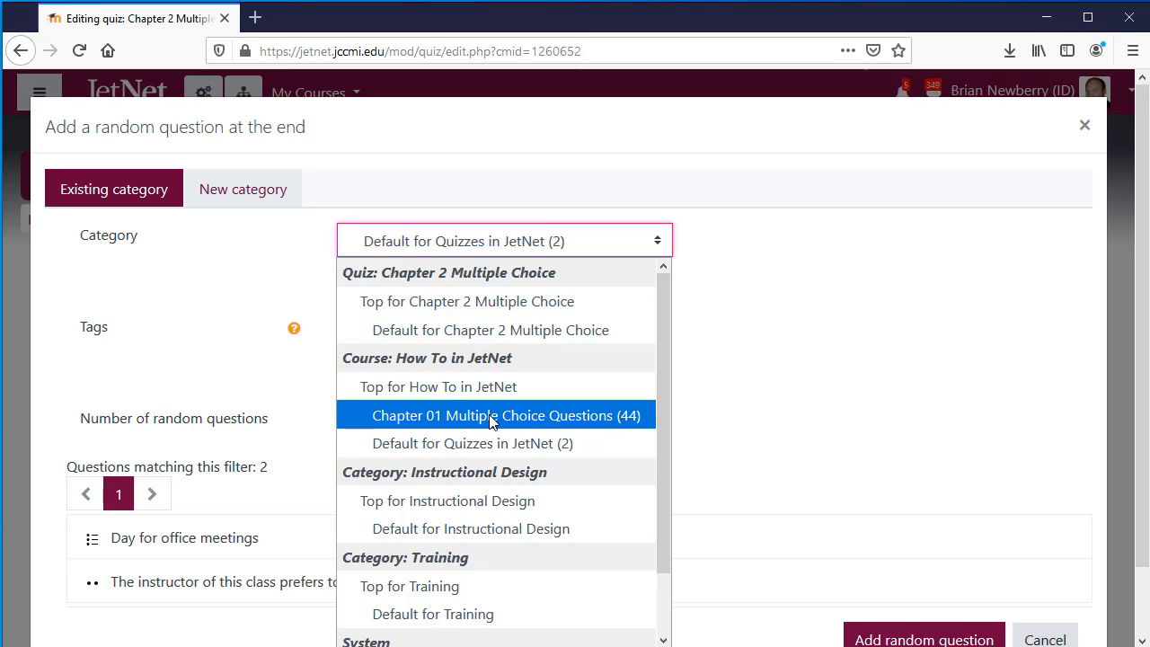
click(573, 418)
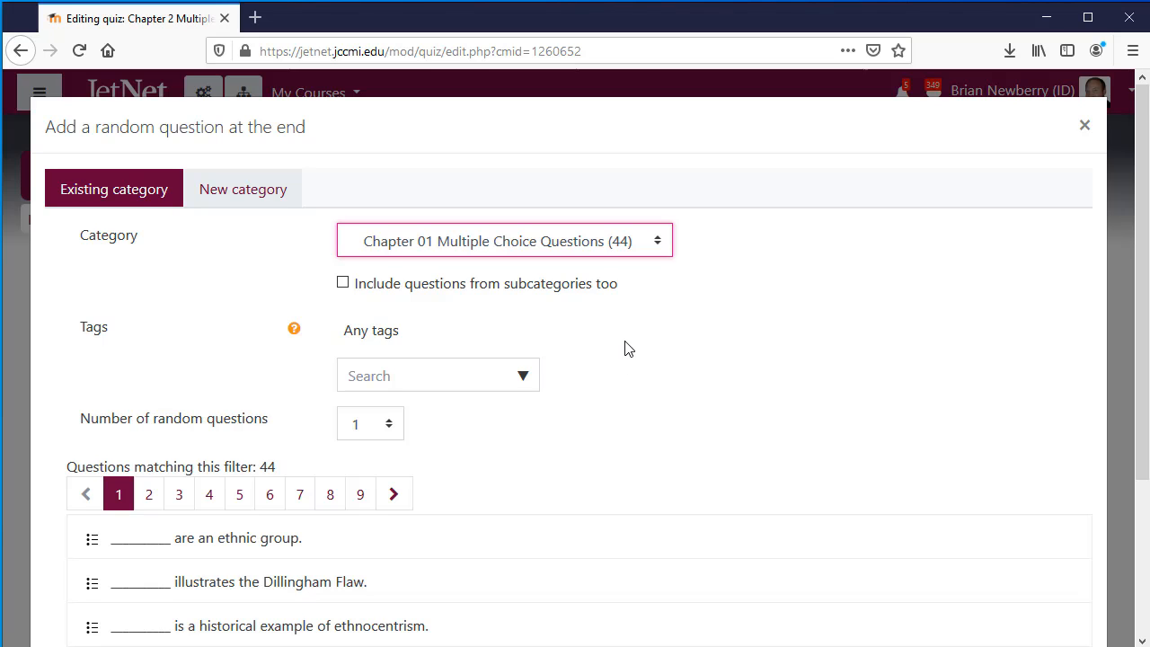
scroll(236, 495, down, 3)
scroll(200, 400, down, 1)
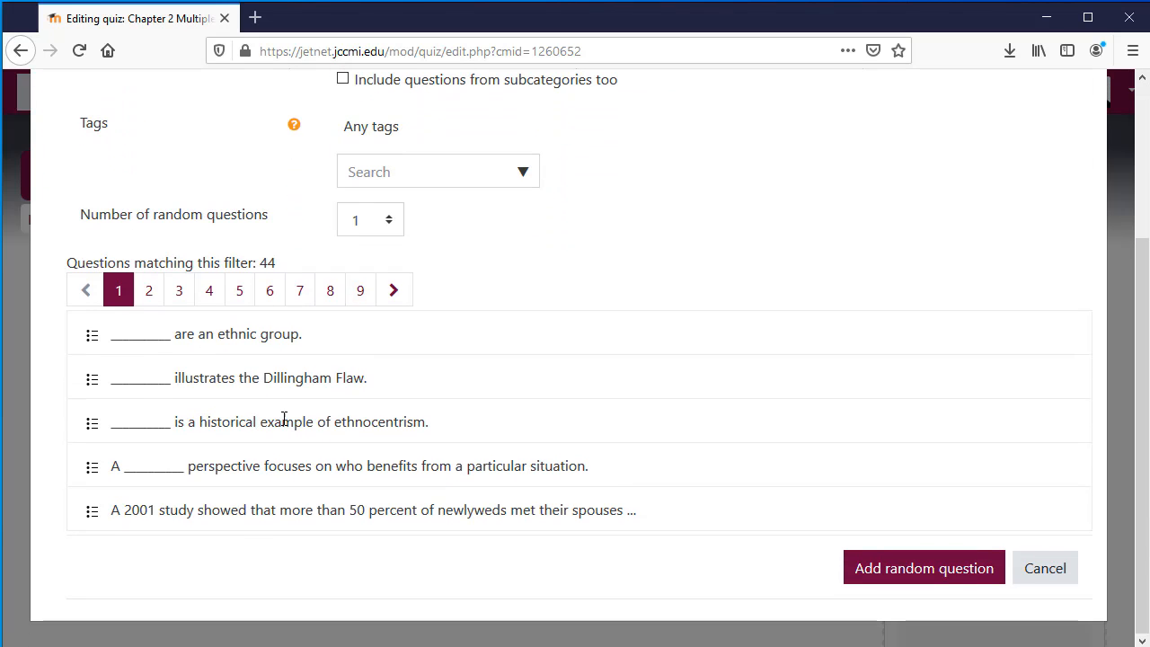
scroll(360, 476, up, 4)
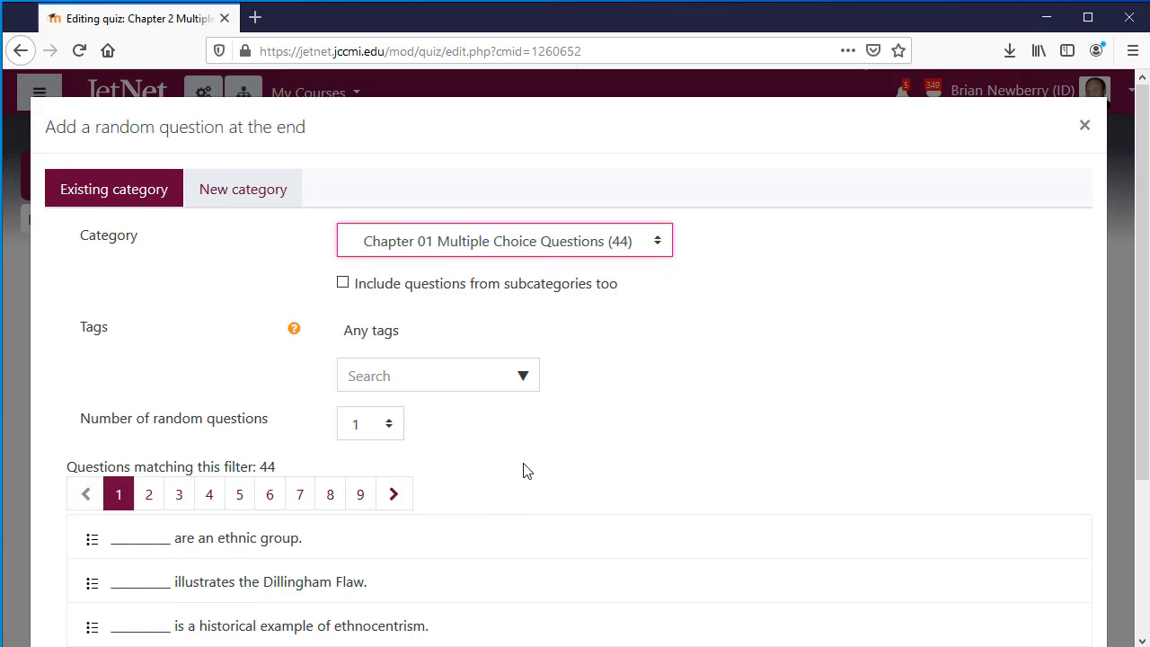
Step: Set the number of random questions to 10 and add them to the quiz
click(390, 426)
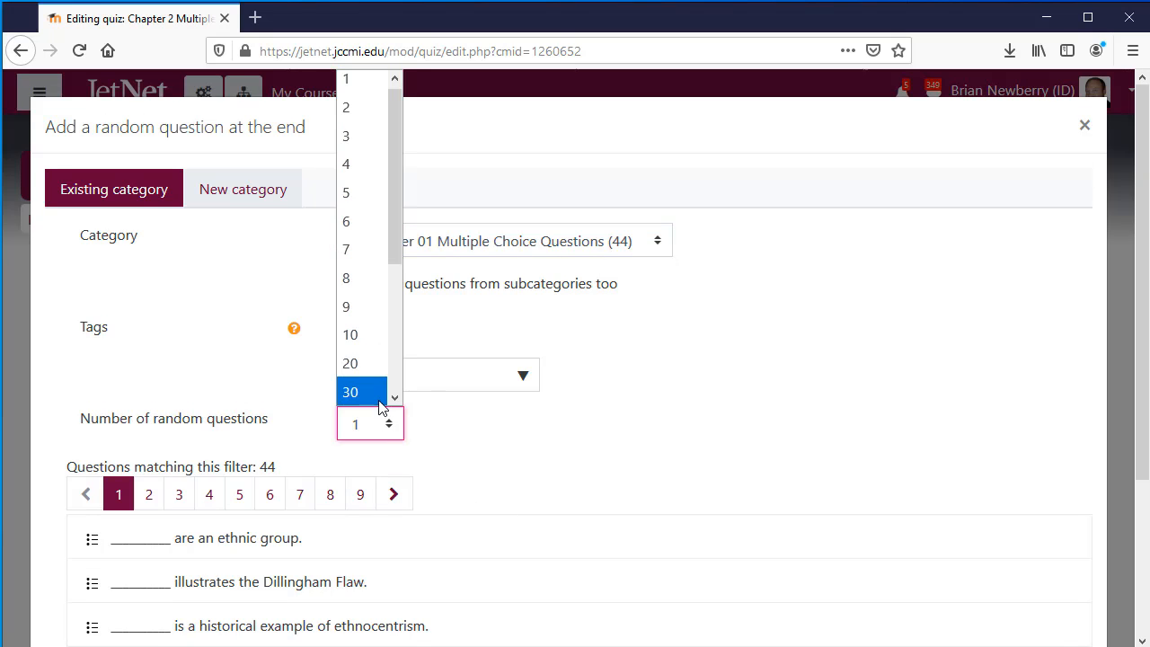
click(378, 335)
scroll(714, 377, down, 2)
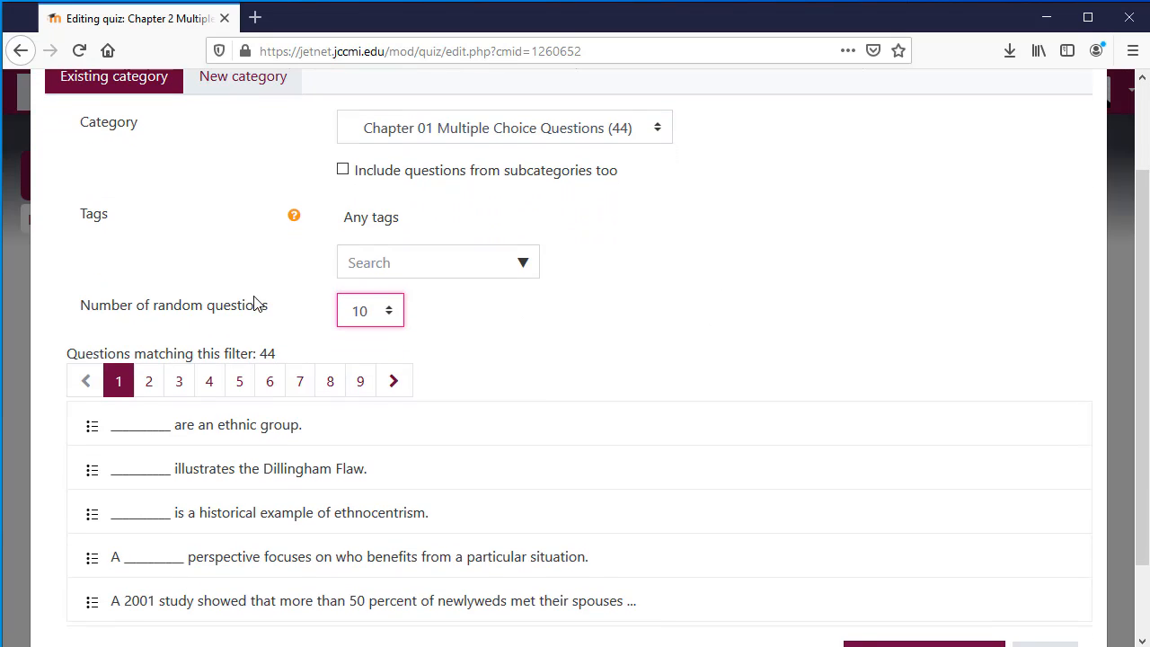
scroll(552, 284, down, 2)
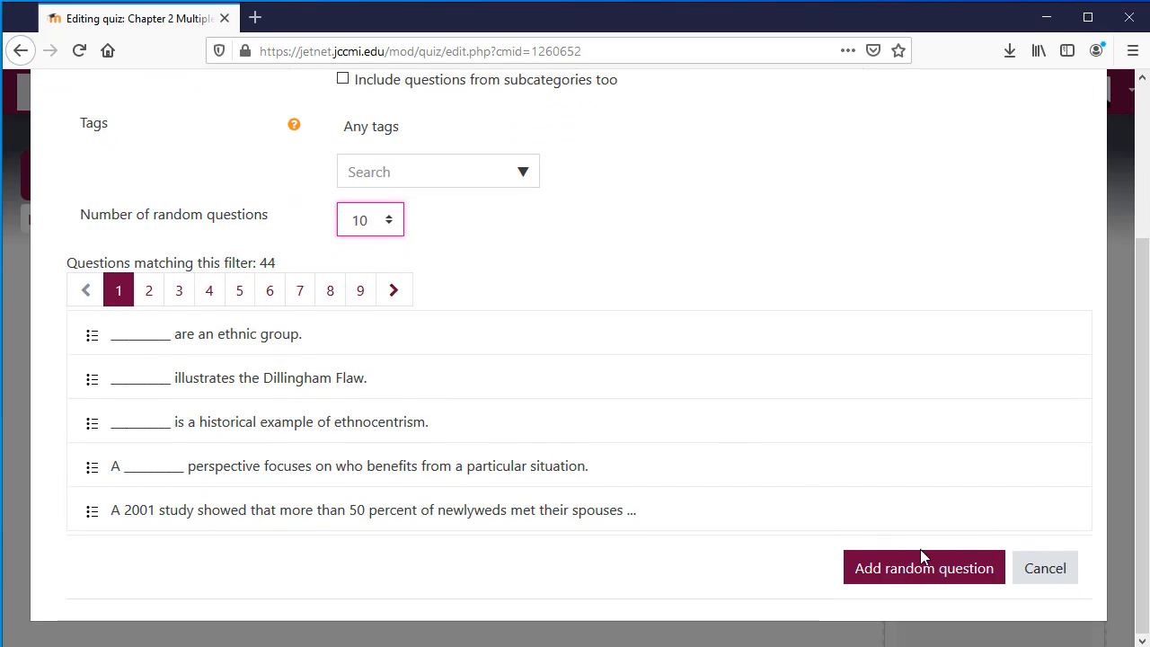
click(943, 577)
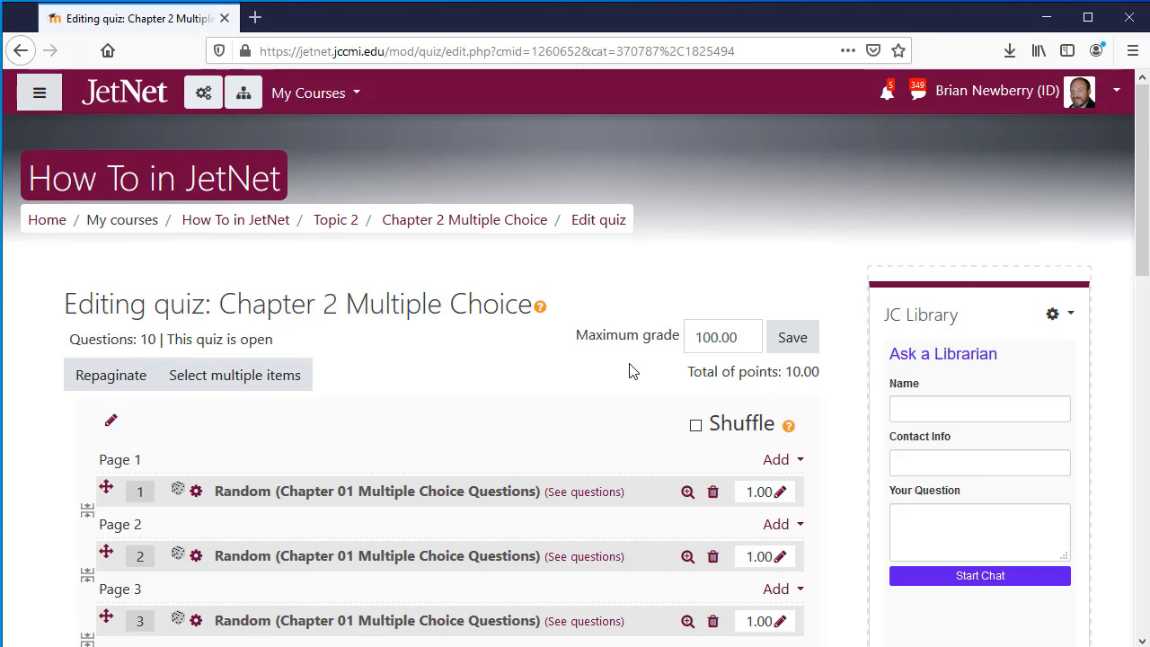
Step: Review the random questions across the quiz's pages and check the maximum grade setting
scroll(516, 301, down, 3)
scroll(250, 232, down, 4)
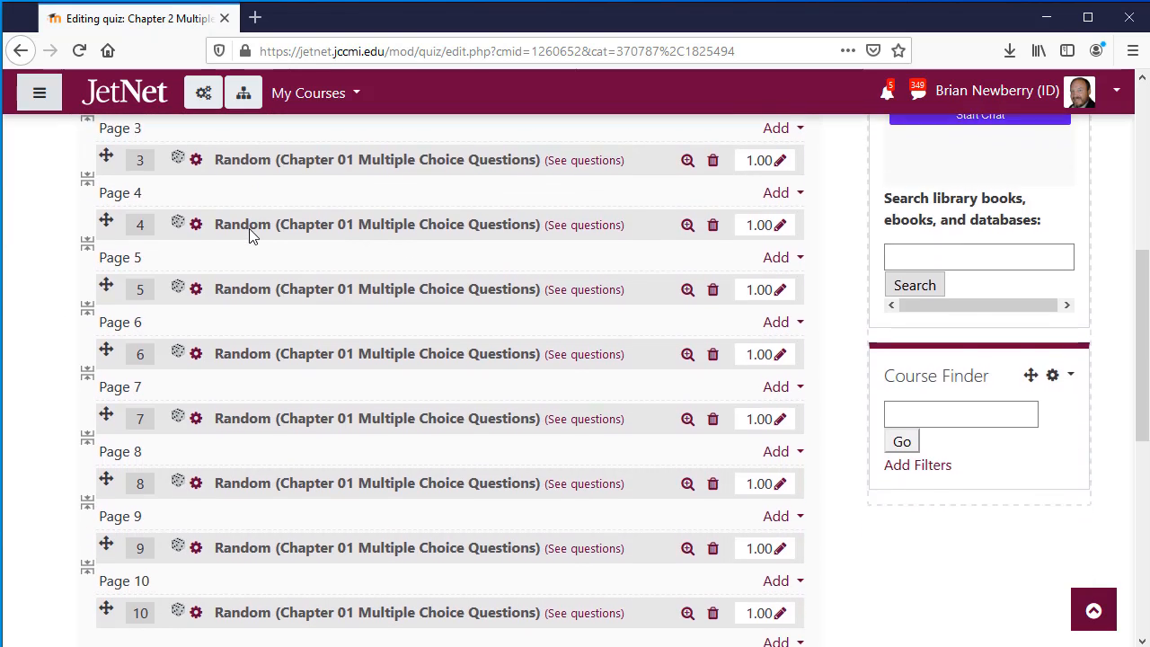
scroll(135, 431, up, 6)
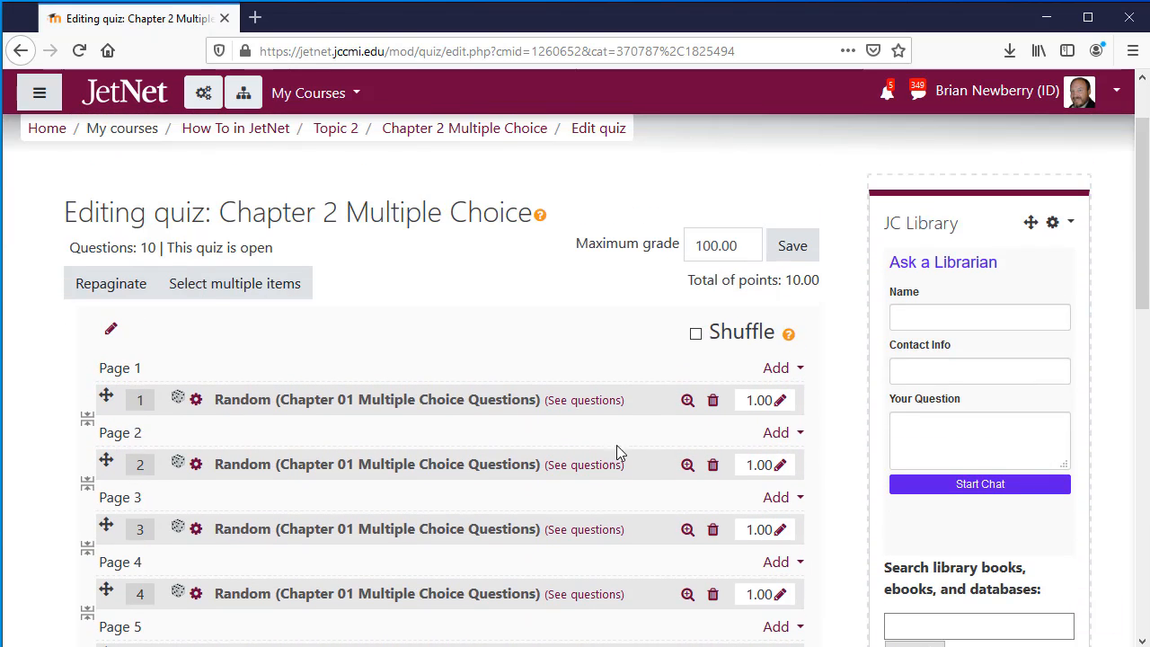
scroll(620, 436, down, 4)
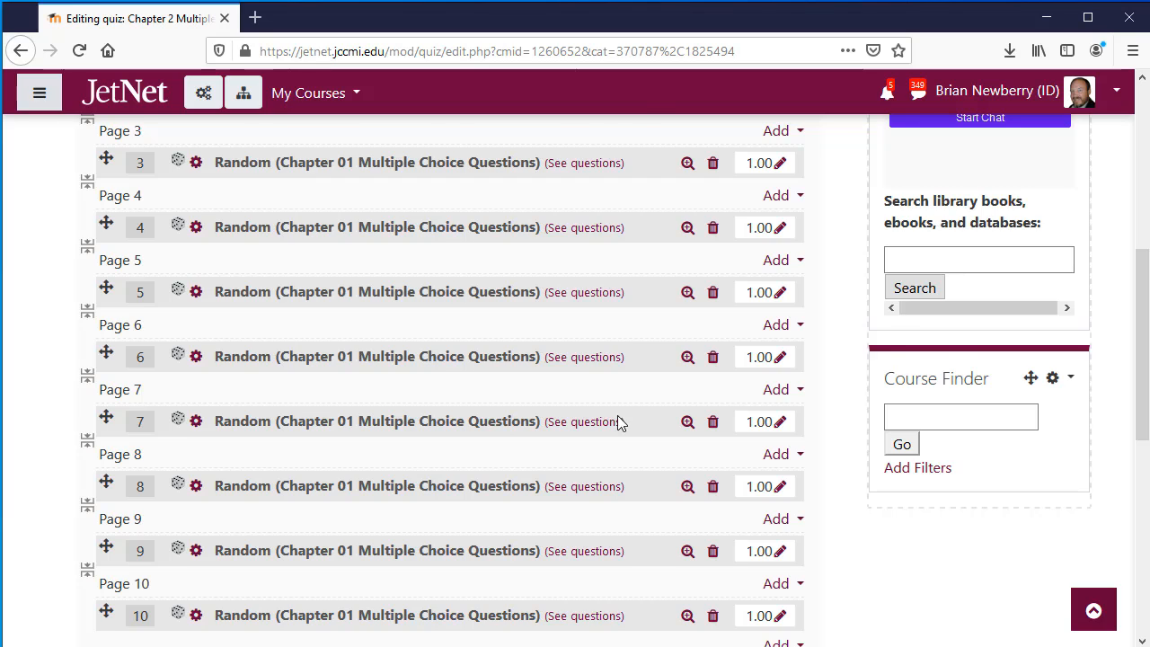
scroll(617, 420, up, 4)
drag(739, 246, 693, 245)
scroll(528, 335, up, 1)
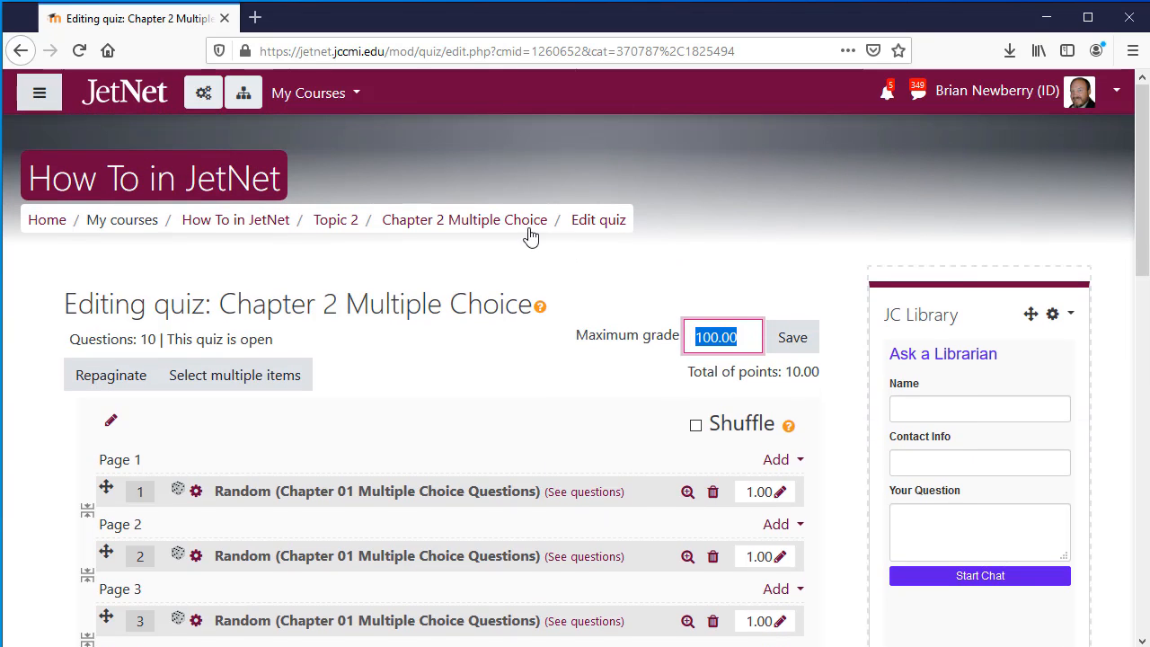
Step: Return to the Chapter 2 Multiple Choice quiz page, start a preview attempt and look over the first question
click(467, 220)
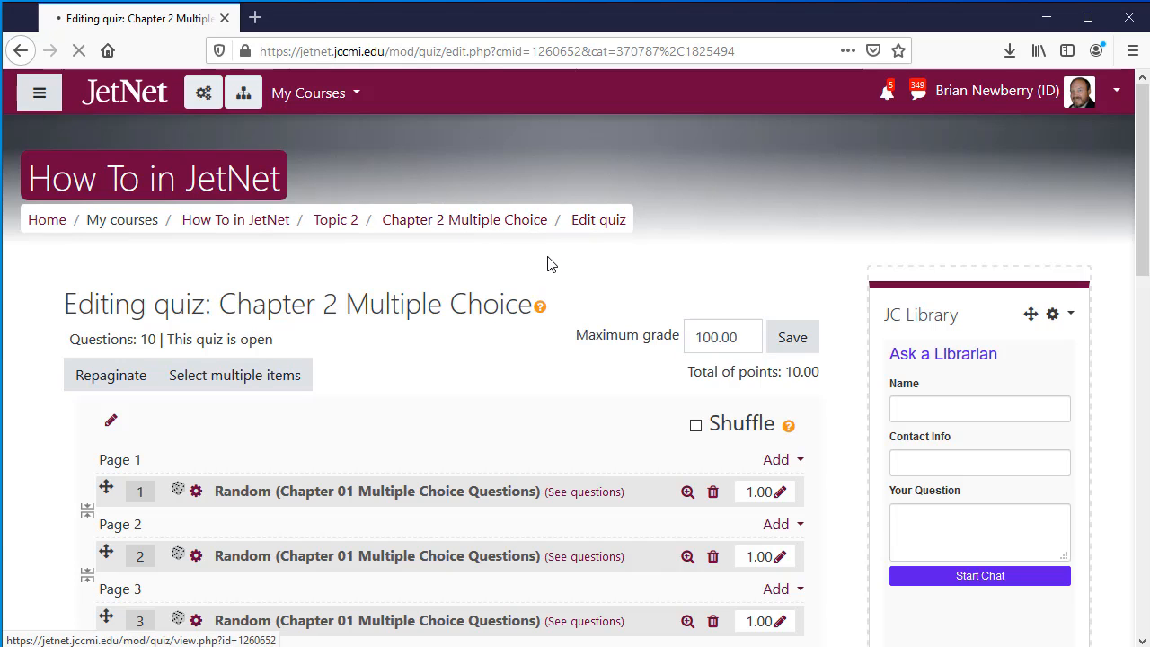
scroll(503, 297, down, 2)
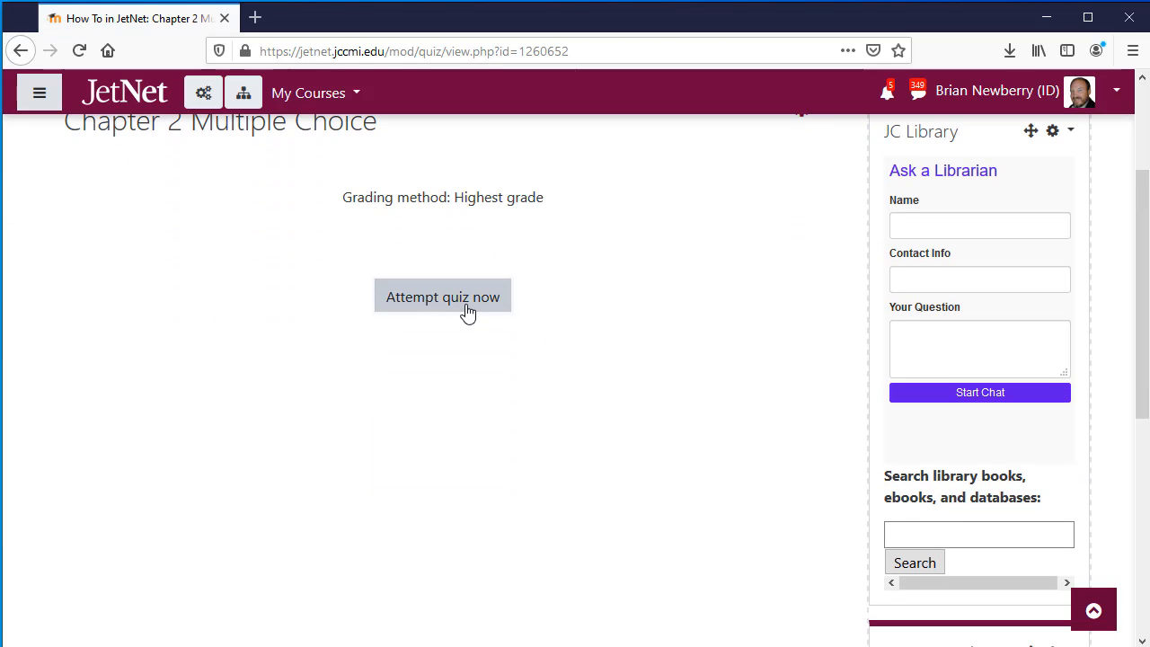
click(467, 311)
scroll(360, 323, down, 1)
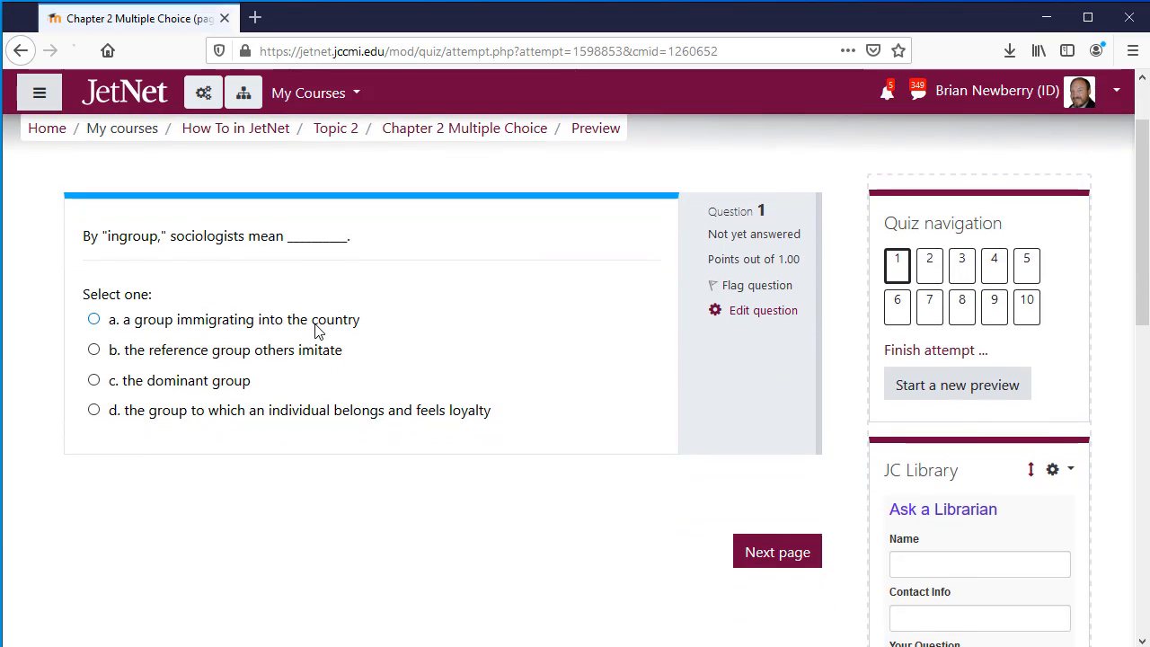
scroll(266, 318, down, 1)
scroll(698, 373, up, 1)
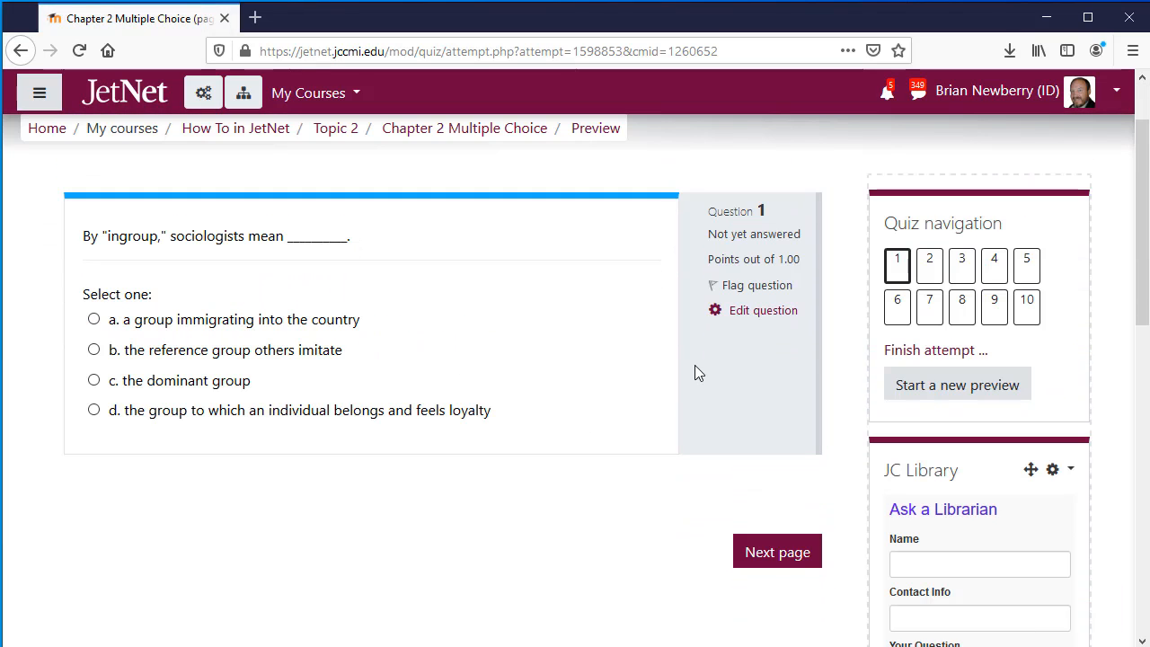